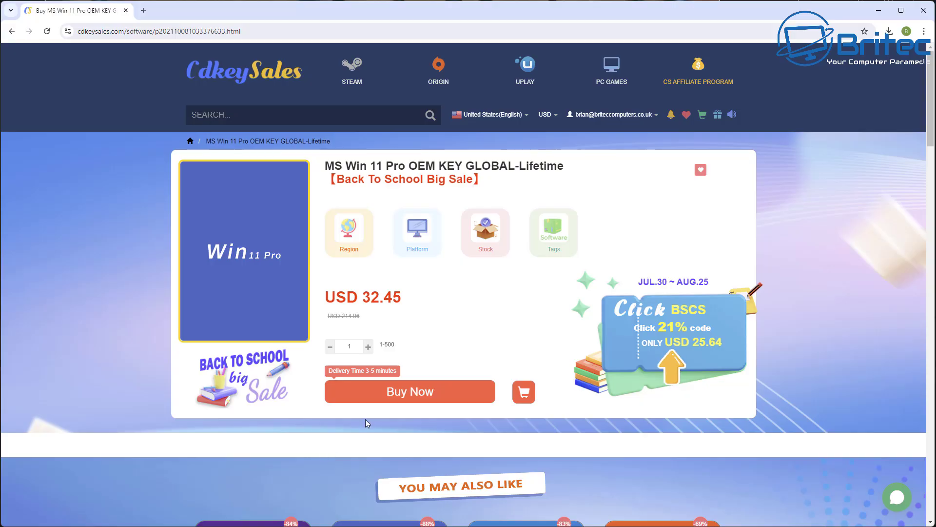
# Apply promo code BR09 to the Win 11 Pro key order, cutting it to USD 22.71, and submit it.
pyautogui.click(407, 392)
pyautogui.click(247, 373)
pyautogui.write('BR')
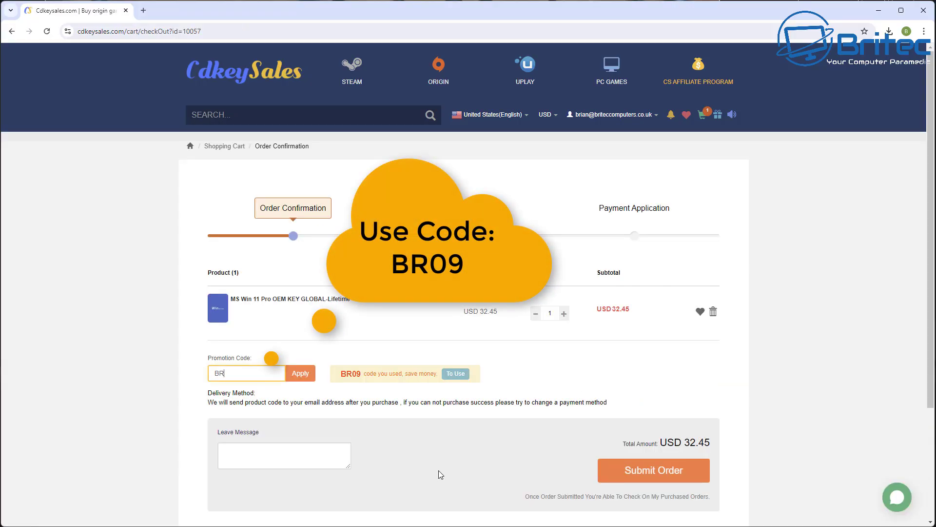
pyautogui.write('09')
pyautogui.click(301, 373)
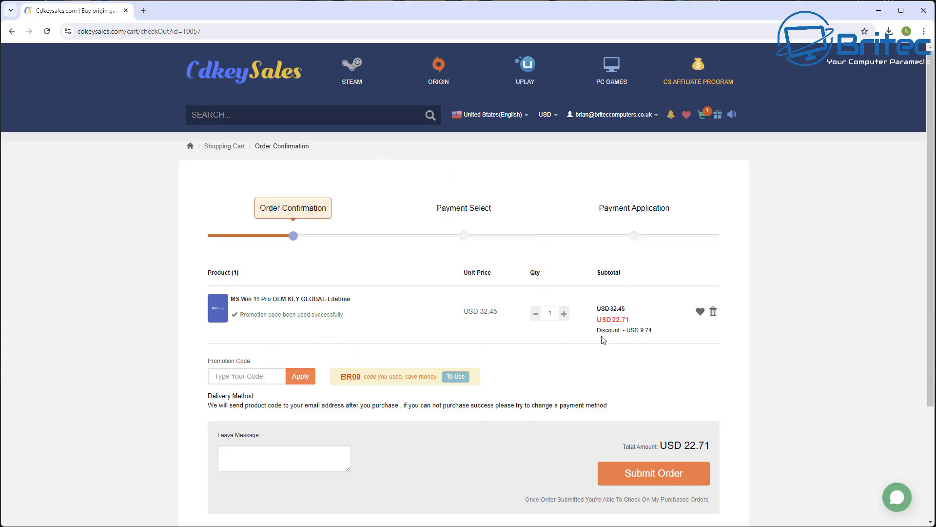
pyautogui.click(681, 478)
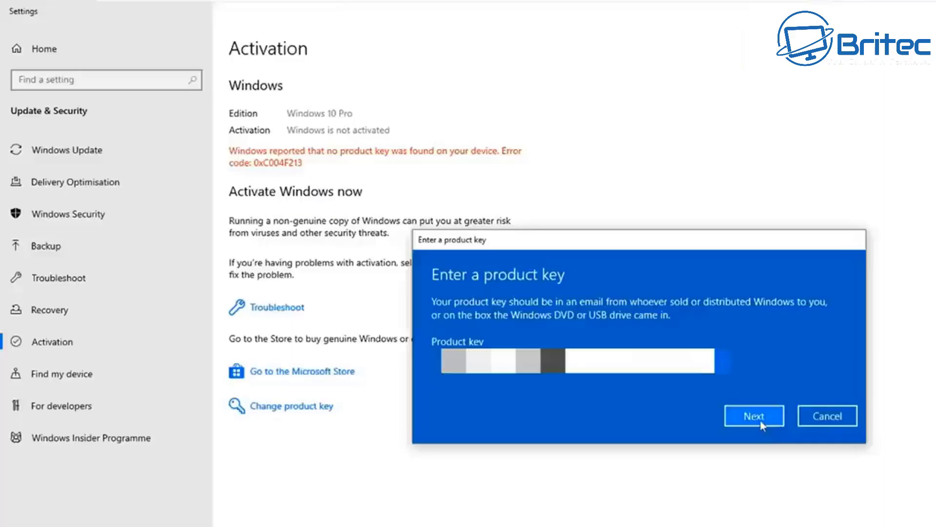
# Confirm the entered product key and activate Windows with it.
pyautogui.click(760, 420)
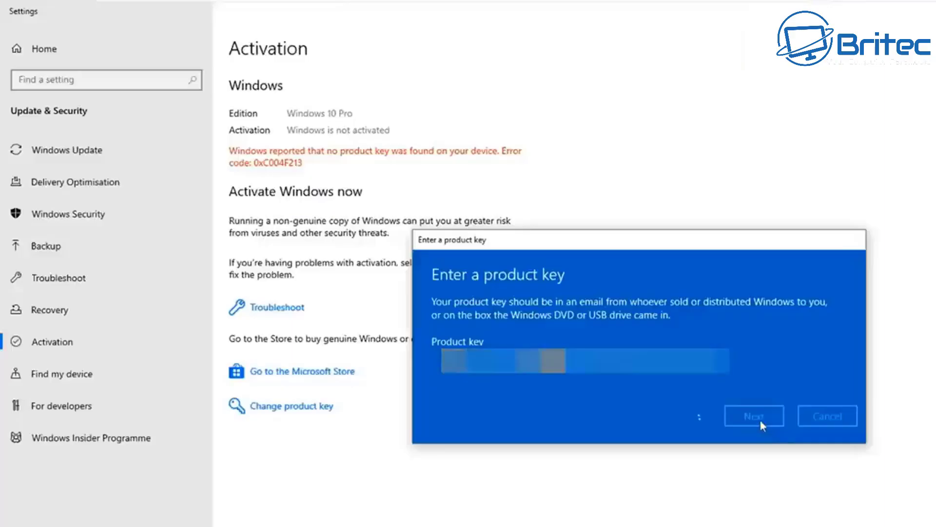
pyautogui.click(756, 383)
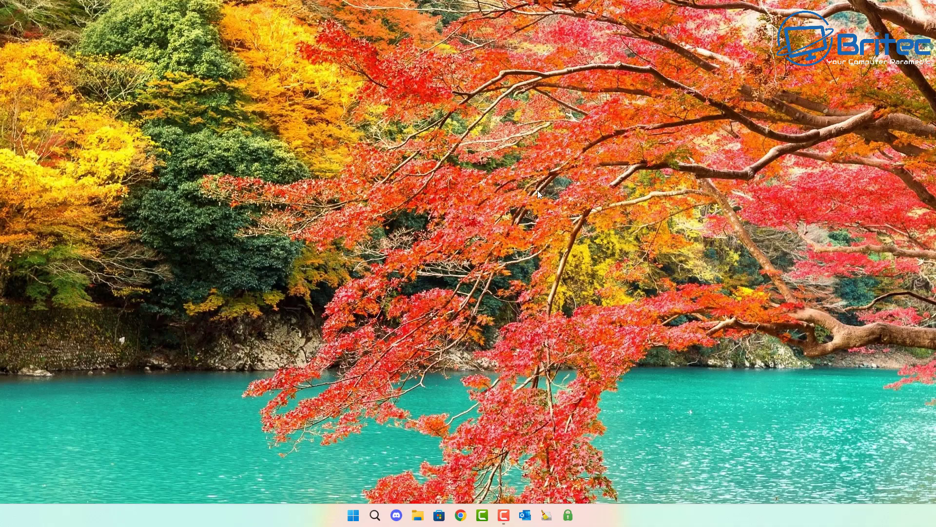
# Open File Explorer and go to the Network location.
pyautogui.click(418, 515)
pyautogui.moveTo(450, 50); pyautogui.dragTo(442, 51)
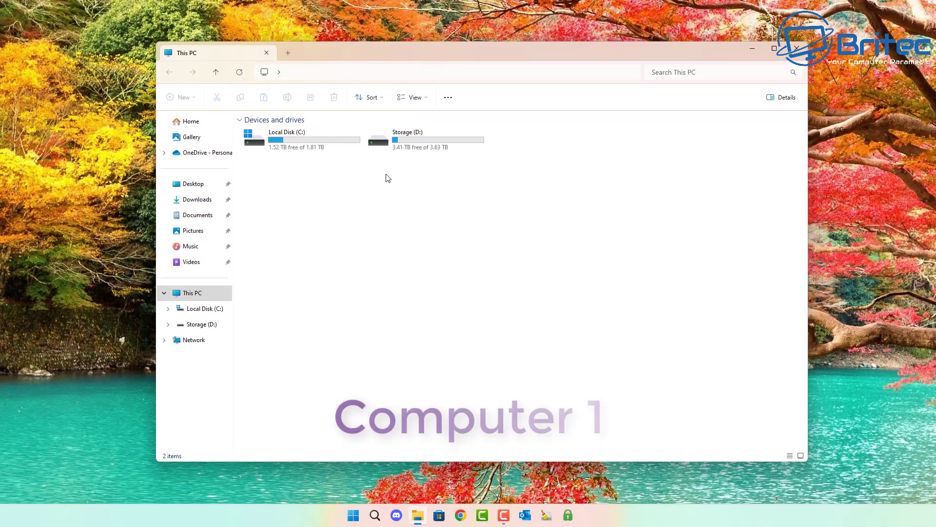
pyautogui.click(194, 342)
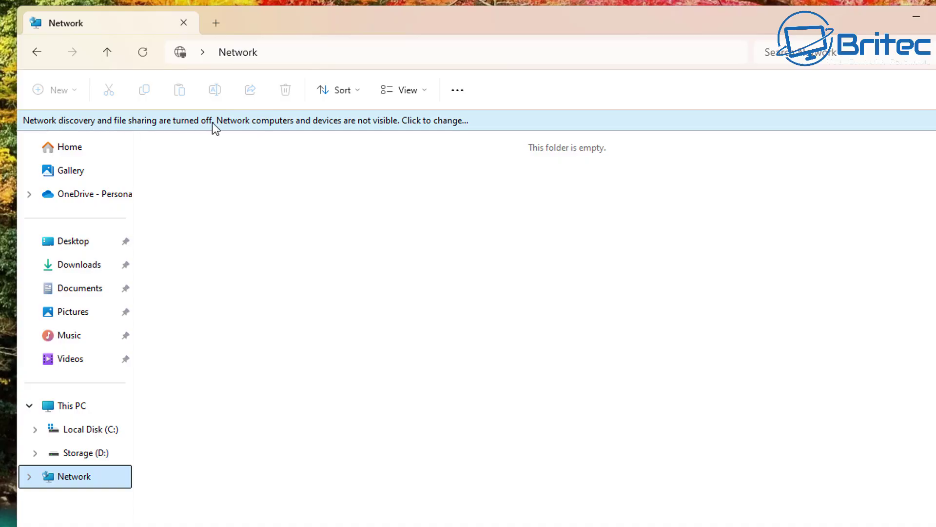
# Turn on network discovery and file sharing, making the current network private.
pyautogui.click(491, 120)
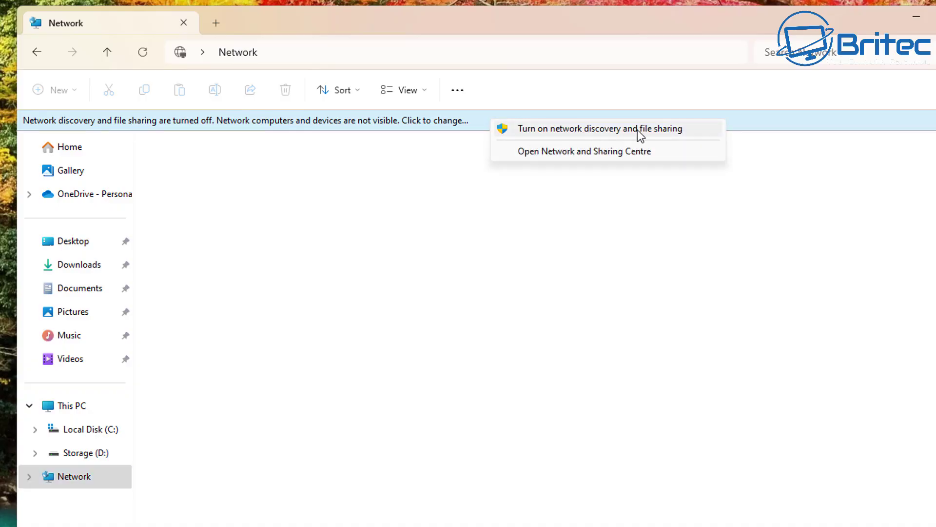
pyautogui.click(591, 129)
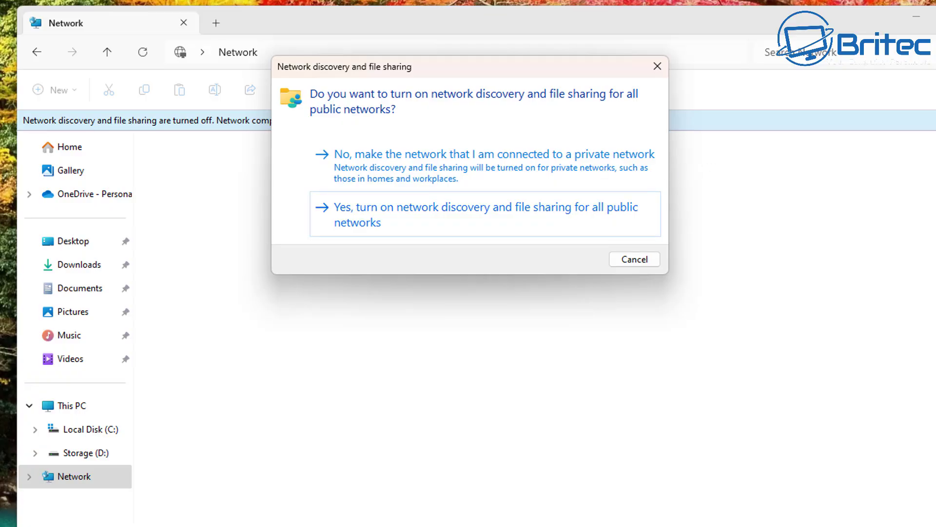
pyautogui.click(393, 162)
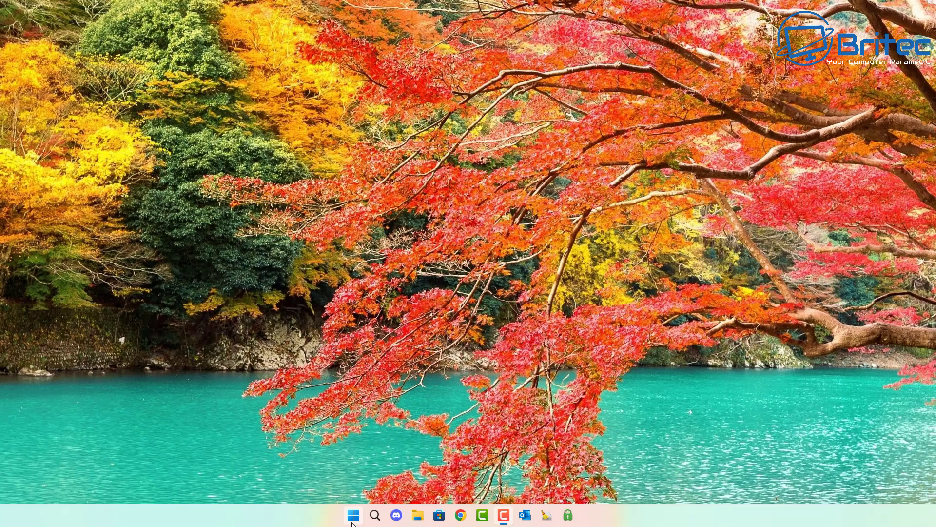
# Open Control Panel from Start and go to Network and Internet > Network and Sharing Centre.
pyautogui.click(352, 521)
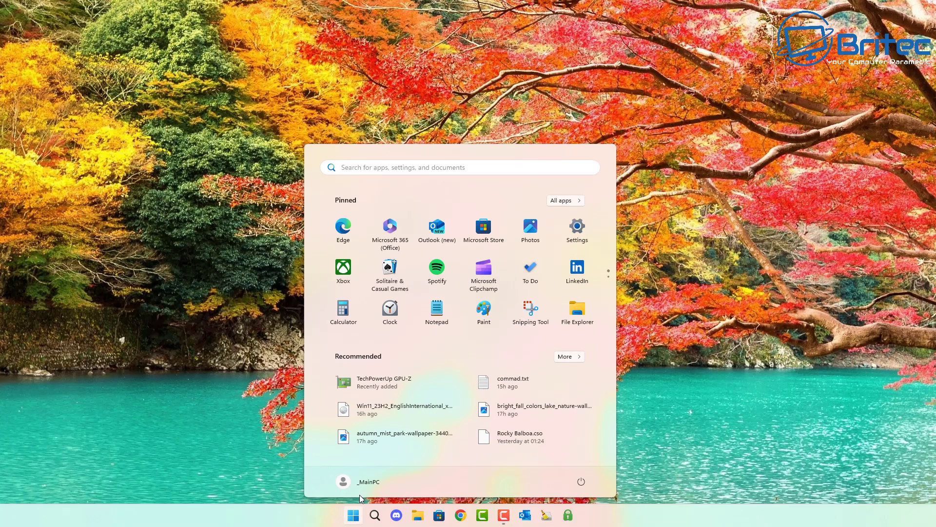
pyautogui.write('c')
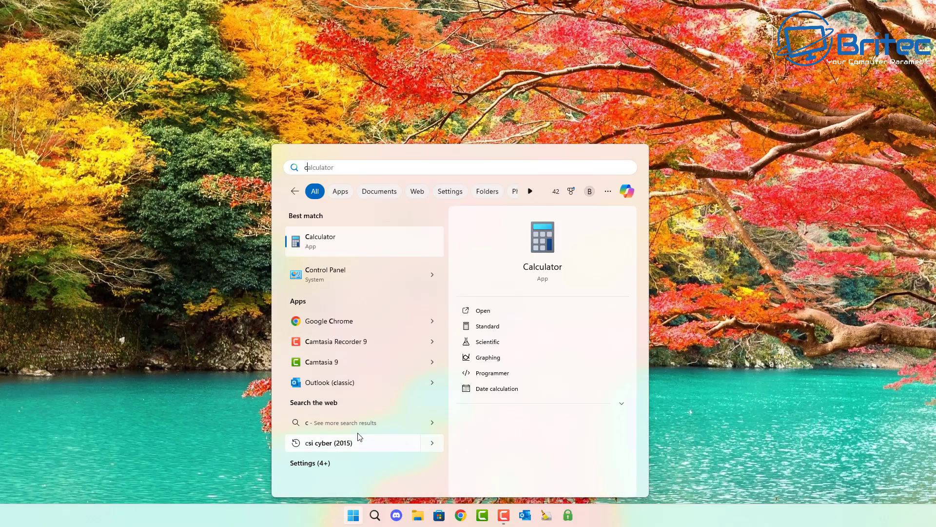
pyautogui.click(339, 273)
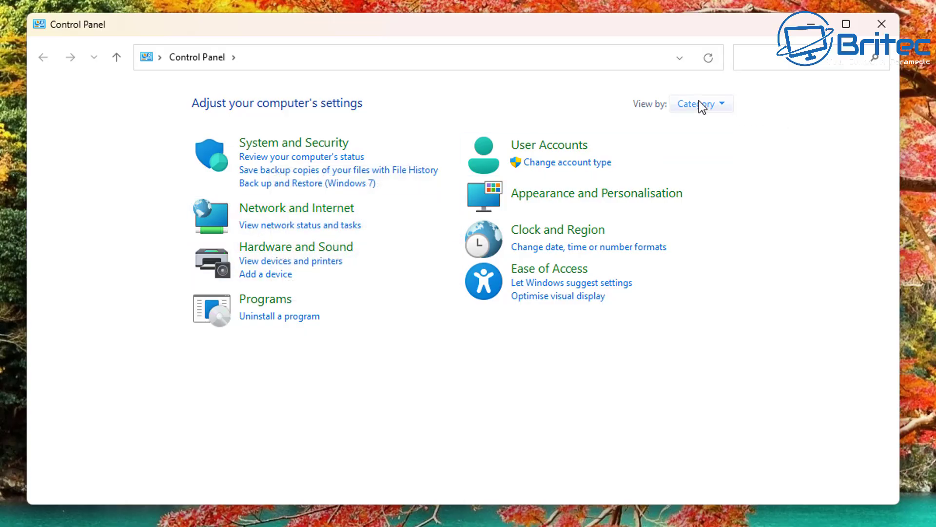
pyautogui.click(344, 210)
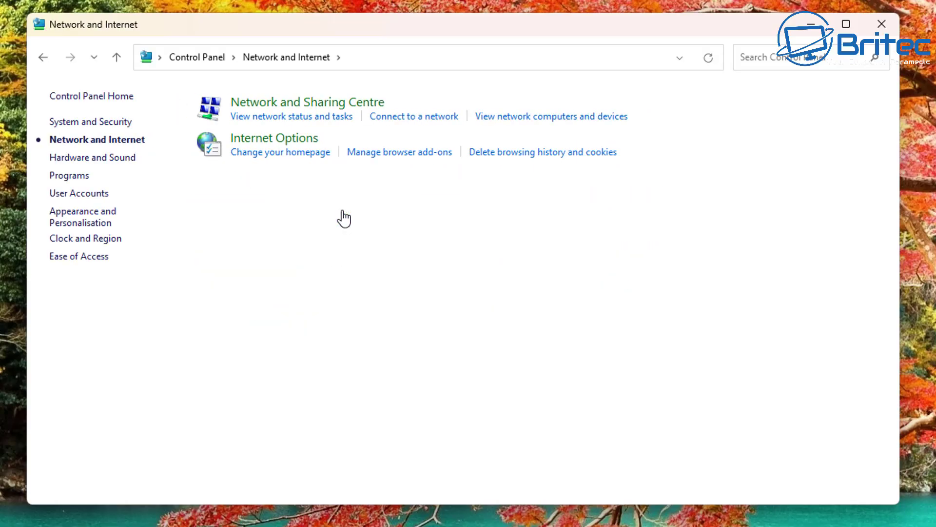
pyautogui.click(333, 108)
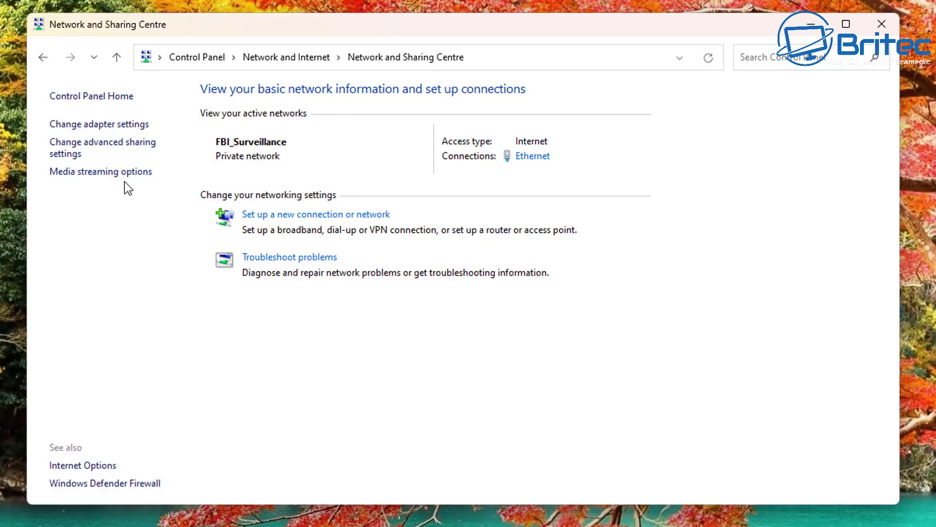
# Turn off password-protected sharing for all networks and check the Ethernet connection's details.
pyautogui.click(112, 143)
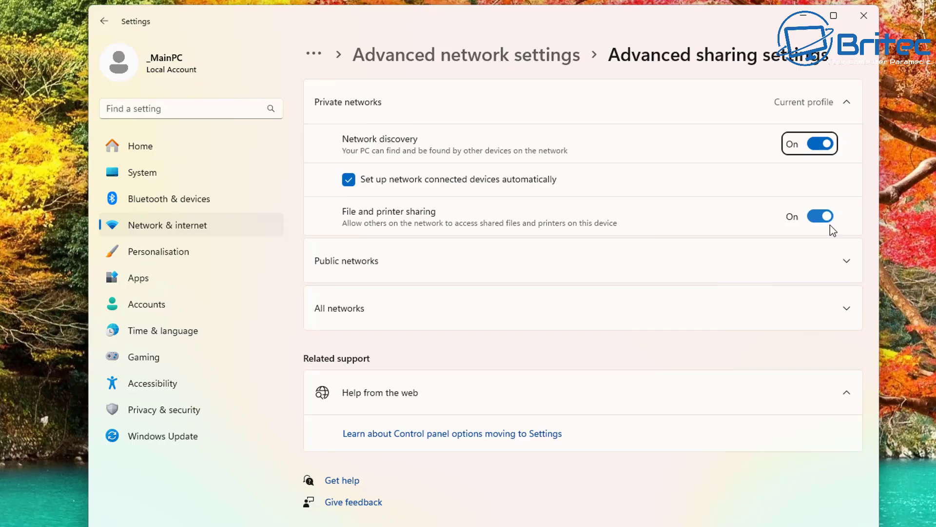
pyautogui.click(849, 263)
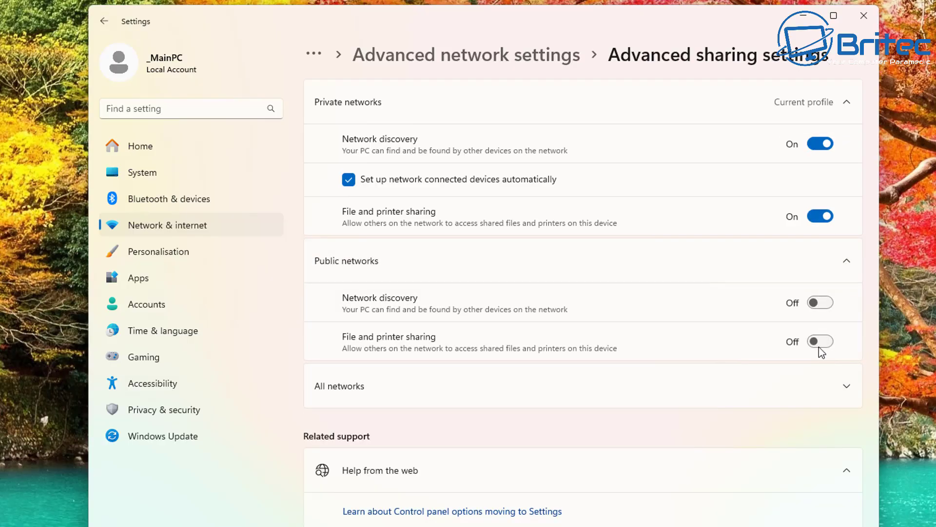
pyautogui.click(846, 386)
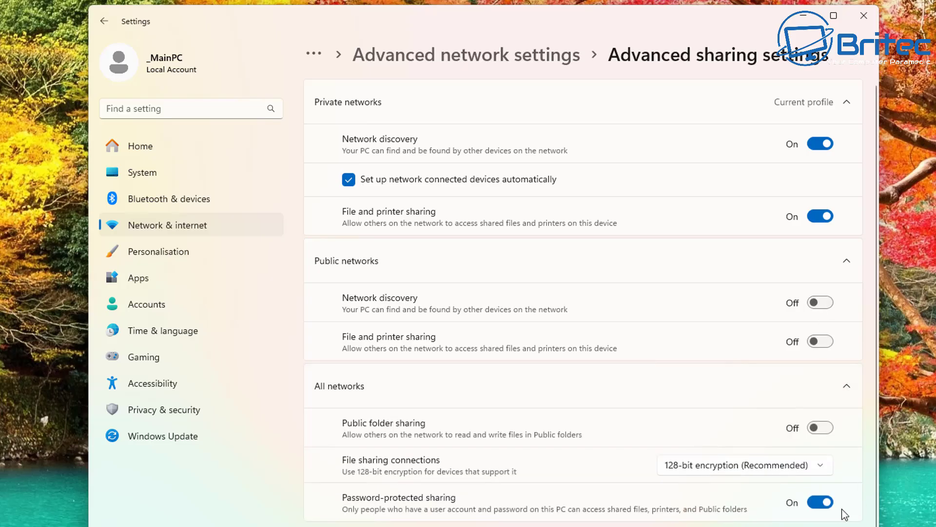
pyautogui.click(829, 504)
pyautogui.click(134, 227)
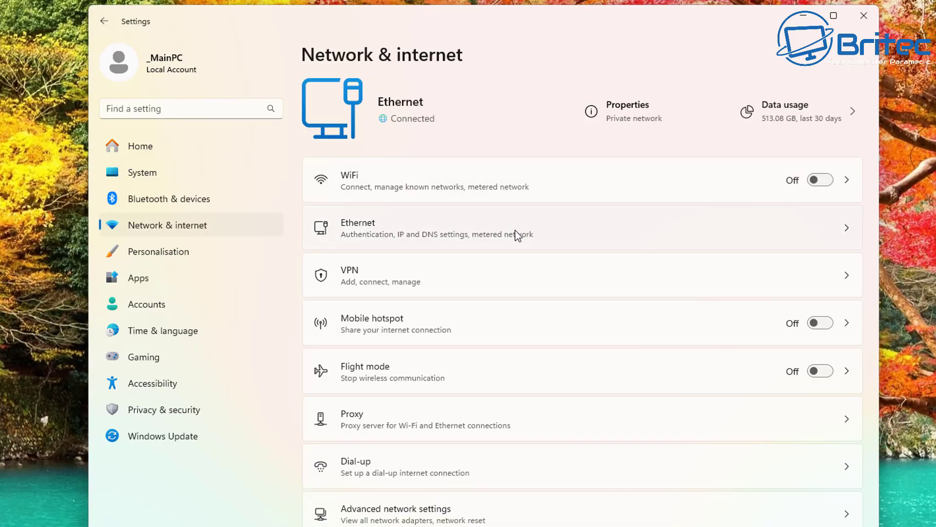
pyautogui.click(580, 234)
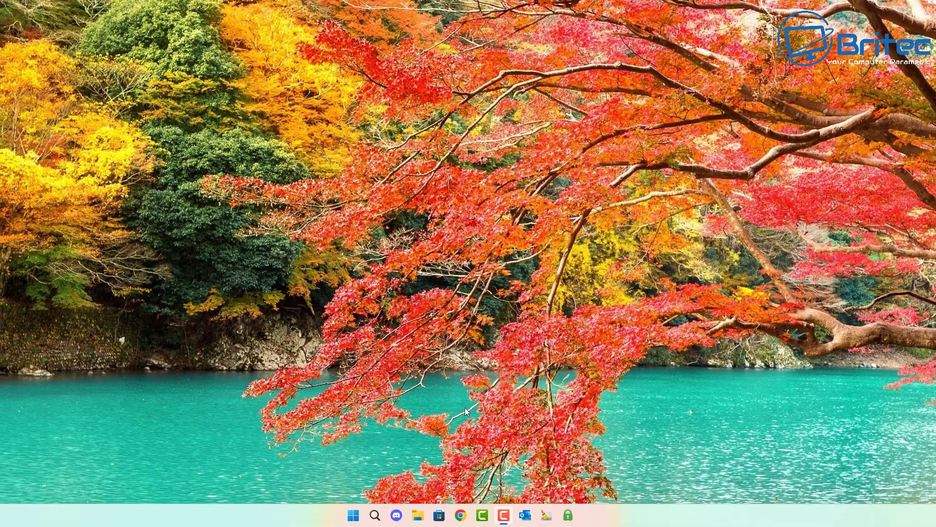
# Open the Pictures folder in File Explorer and look inside the Phone folder.
pyautogui.click(418, 516)
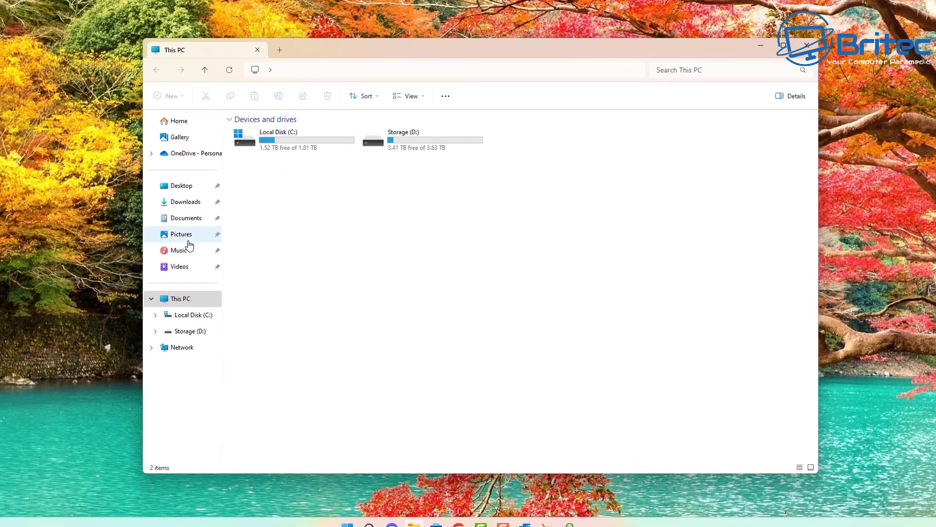
pyautogui.click(198, 231)
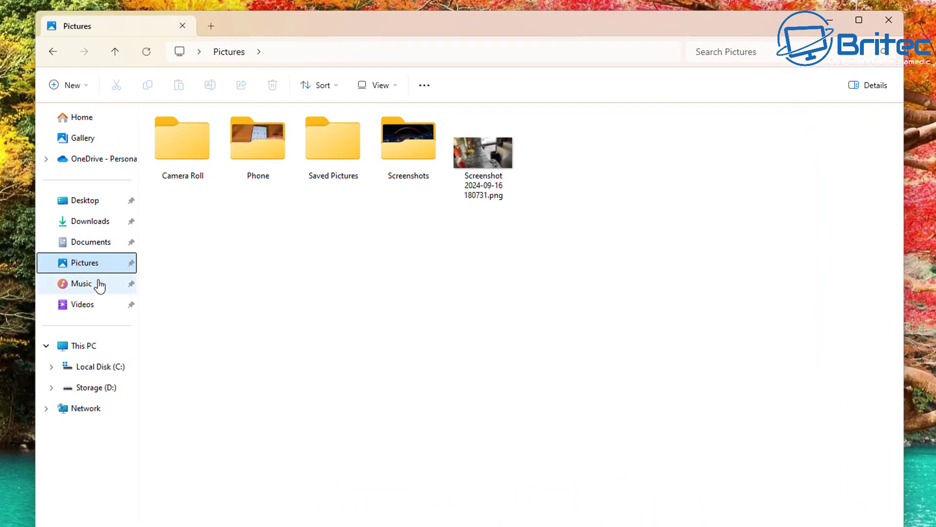
pyautogui.click(271, 156)
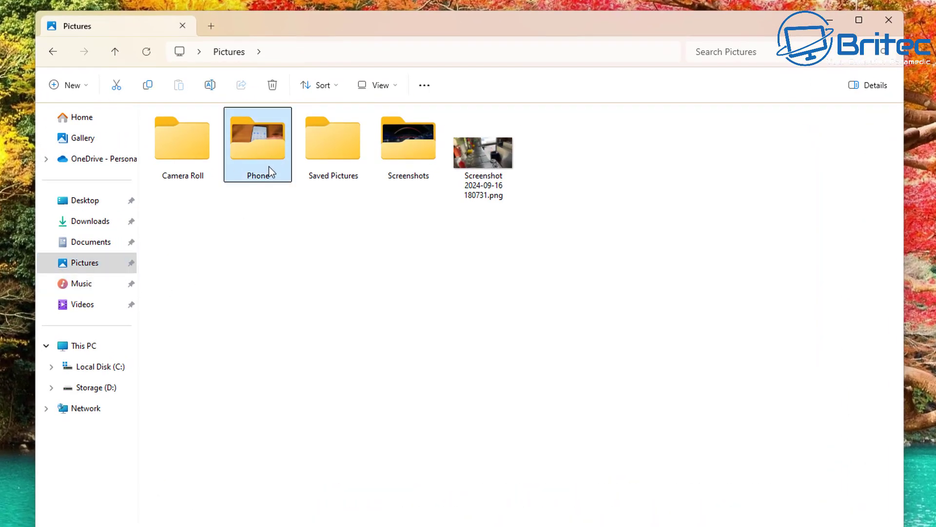
pyautogui.moveTo(239, 160)
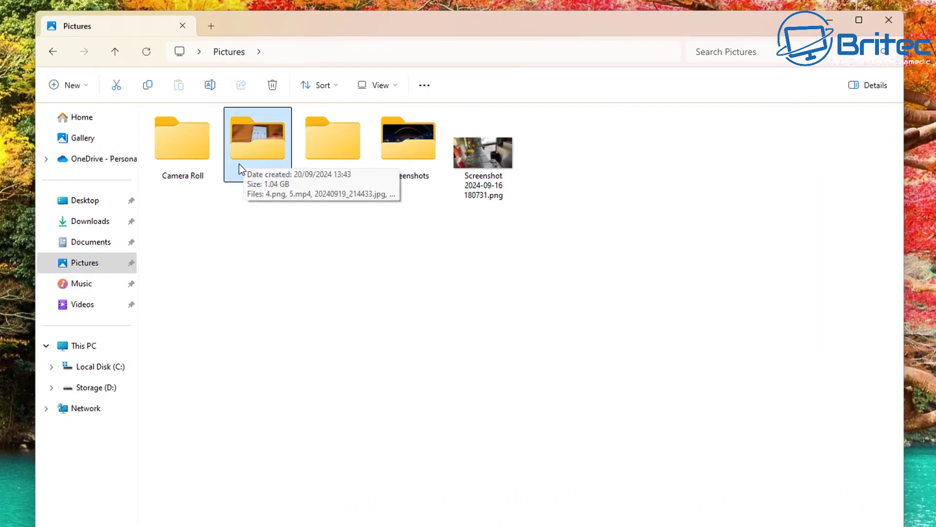
pyautogui.doubleClick(240, 163)
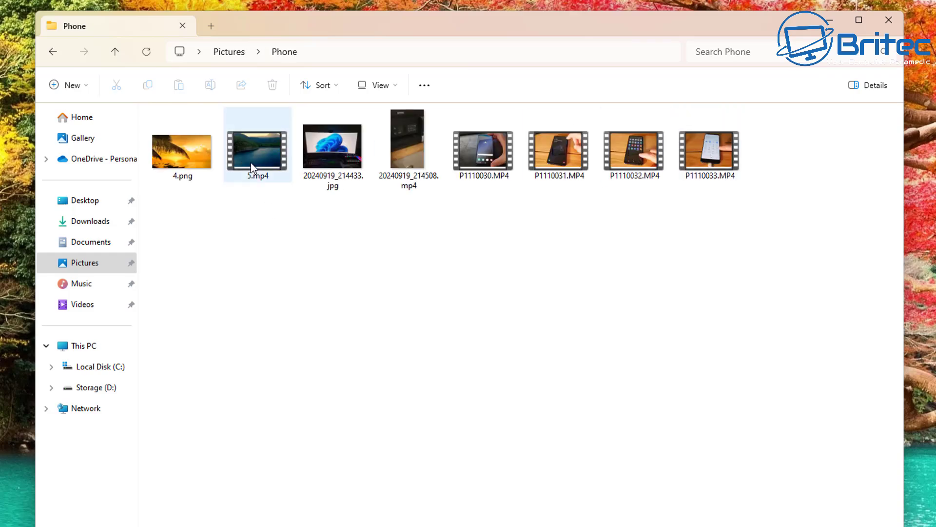
pyautogui.click(52, 51)
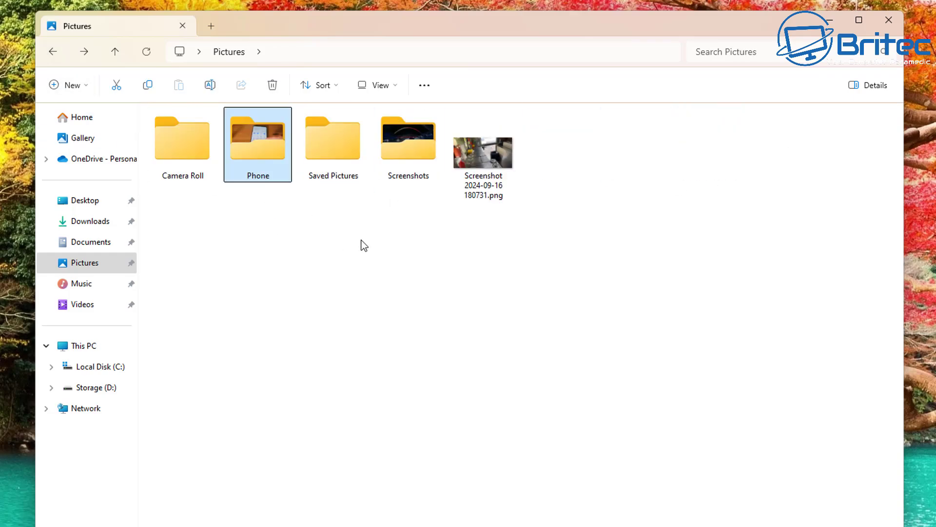
# Open Give access to > Specific people for the Phone folder and centre the dialog.
pyautogui.rightClick(254, 154)
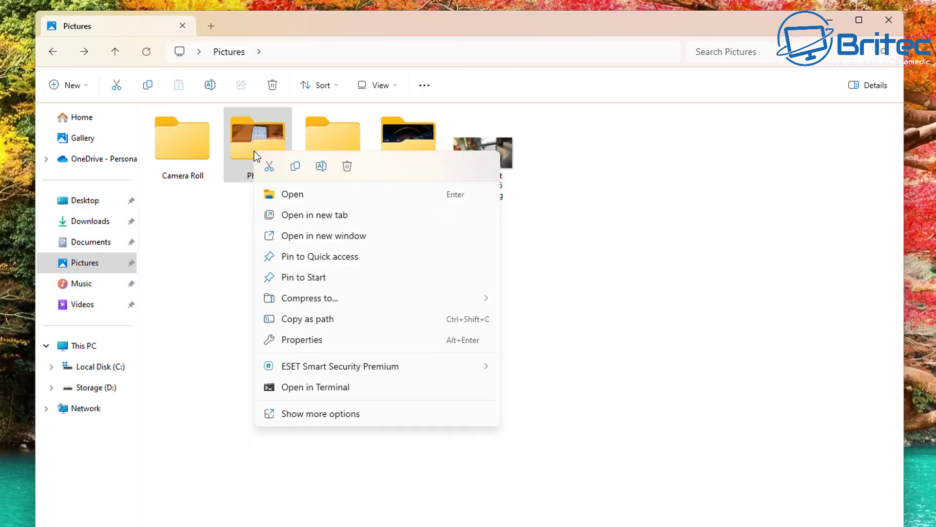
pyautogui.click(321, 416)
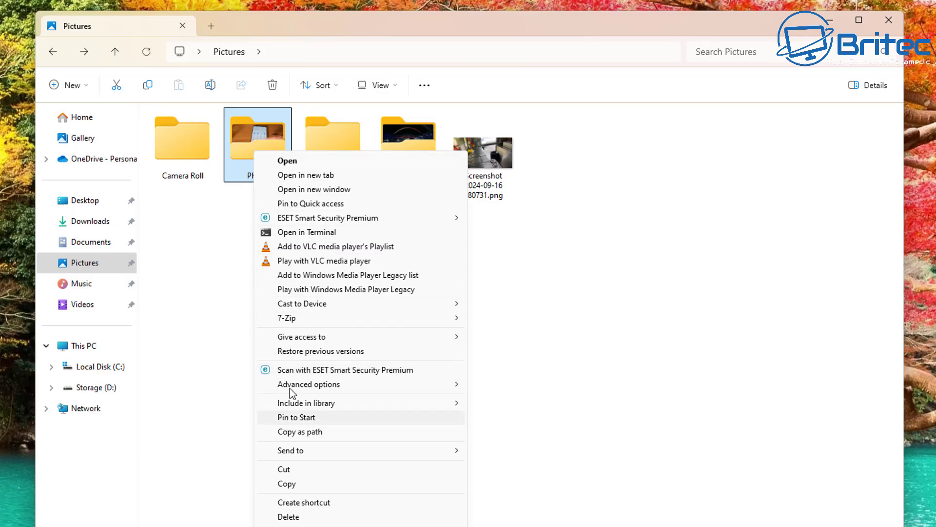
pyautogui.moveTo(315, 340)
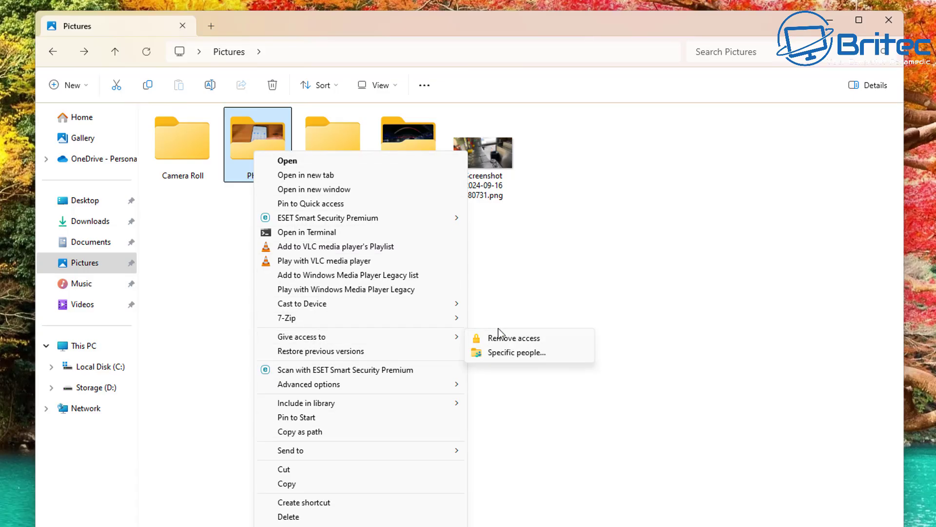
pyautogui.click(562, 361)
pyautogui.moveTo(444, 50); pyautogui.dragTo(448, 214)
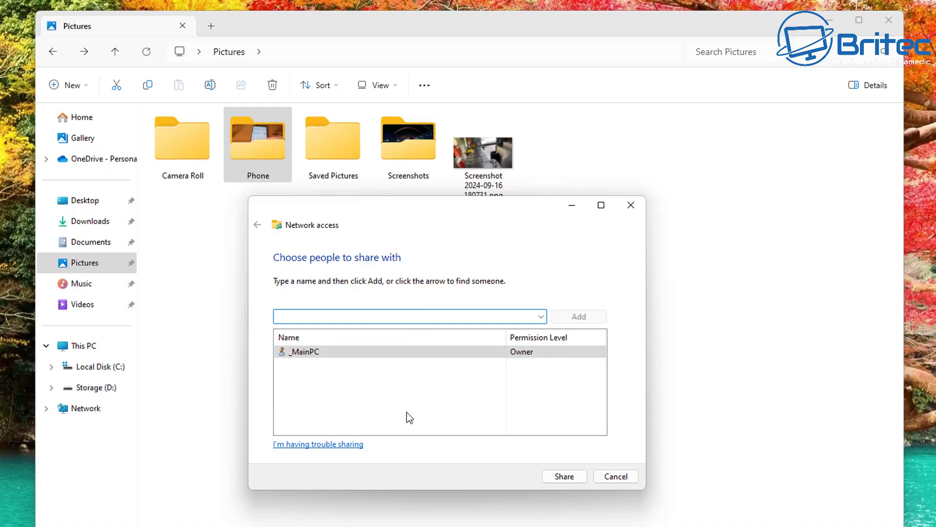
# Share the Phone folder with Everyone at Read/Write permission.
pyautogui.click(540, 317)
pyautogui.click(393, 350)
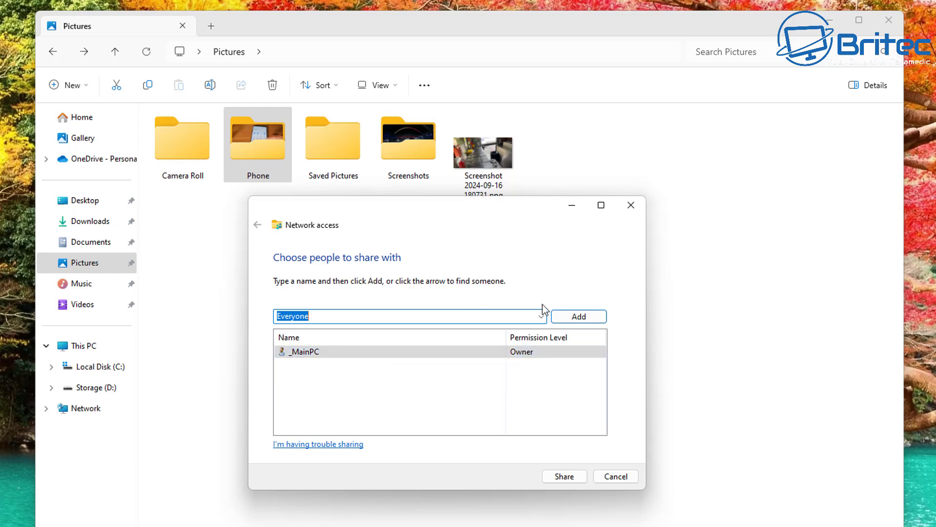
pyautogui.click(570, 315)
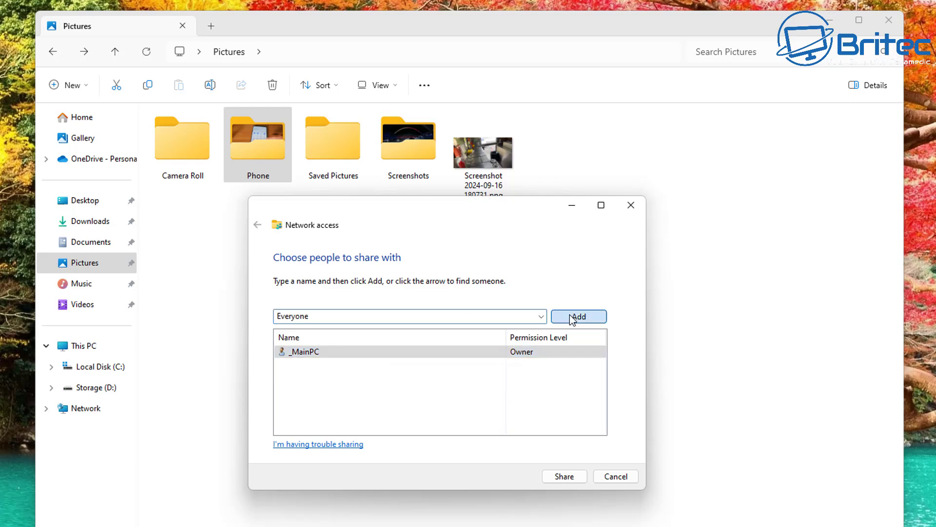
pyautogui.click(537, 364)
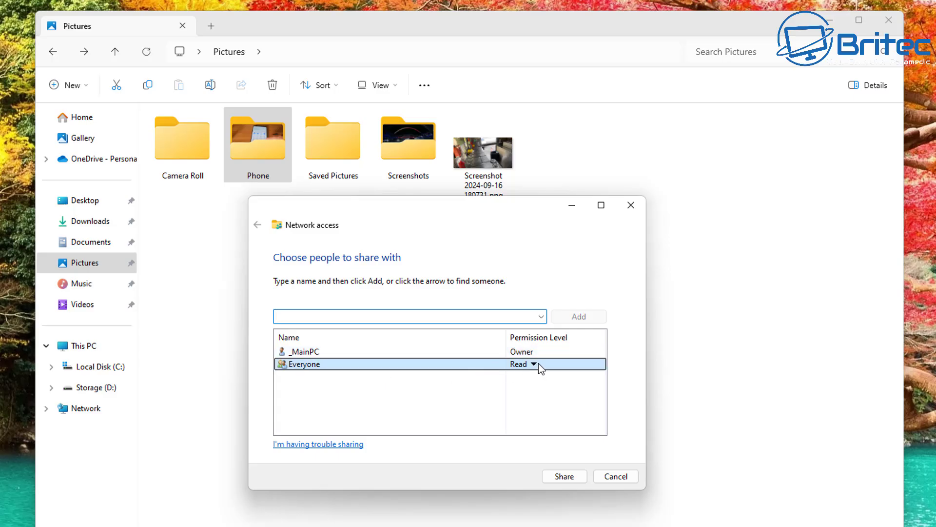
pyautogui.click(534, 365)
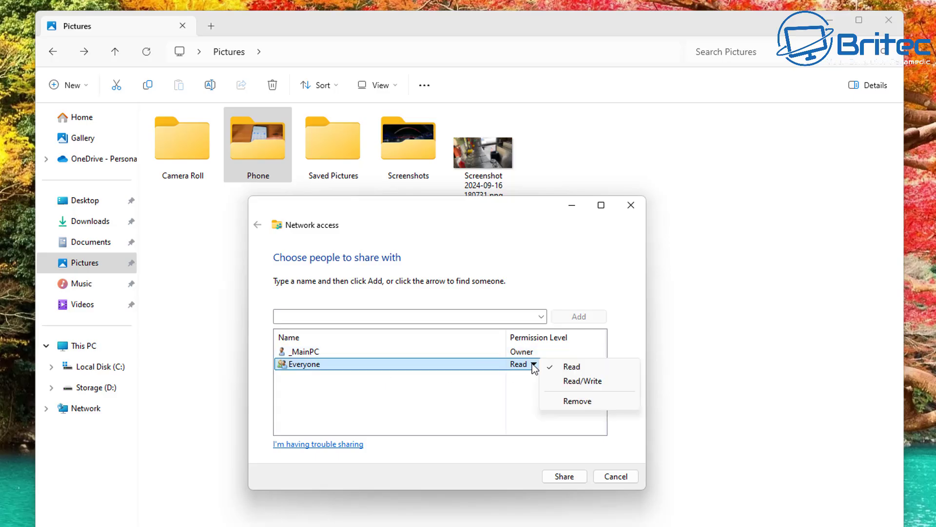
pyautogui.click(587, 382)
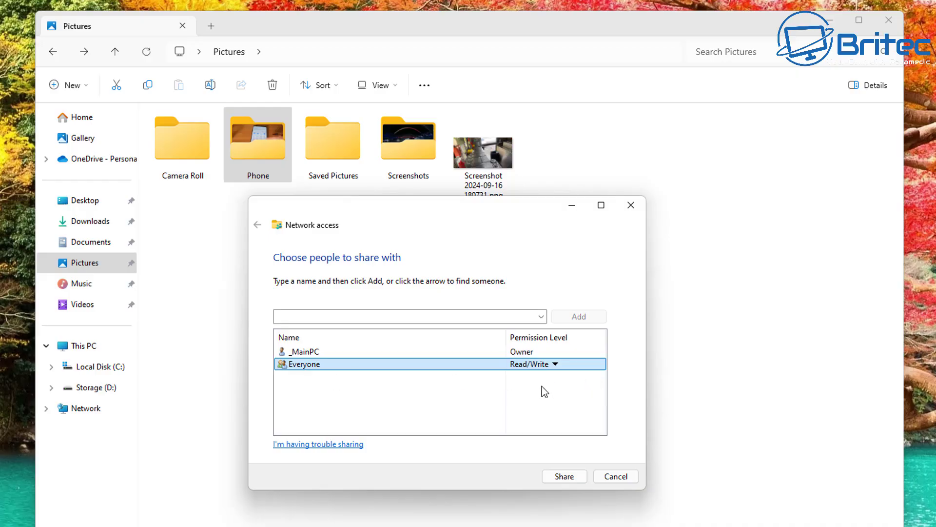
pyautogui.click(561, 478)
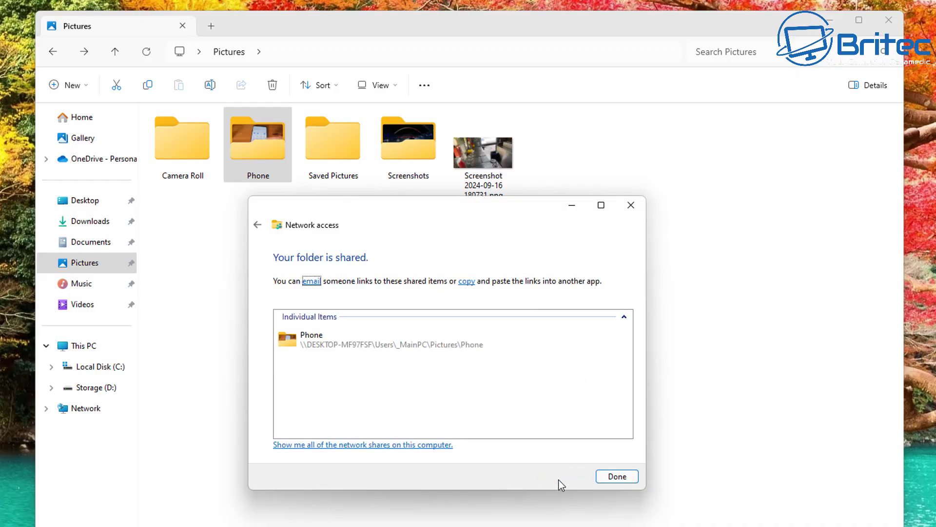
# Open the shared Phone folder over the network, then close that window.
pyautogui.click(343, 344)
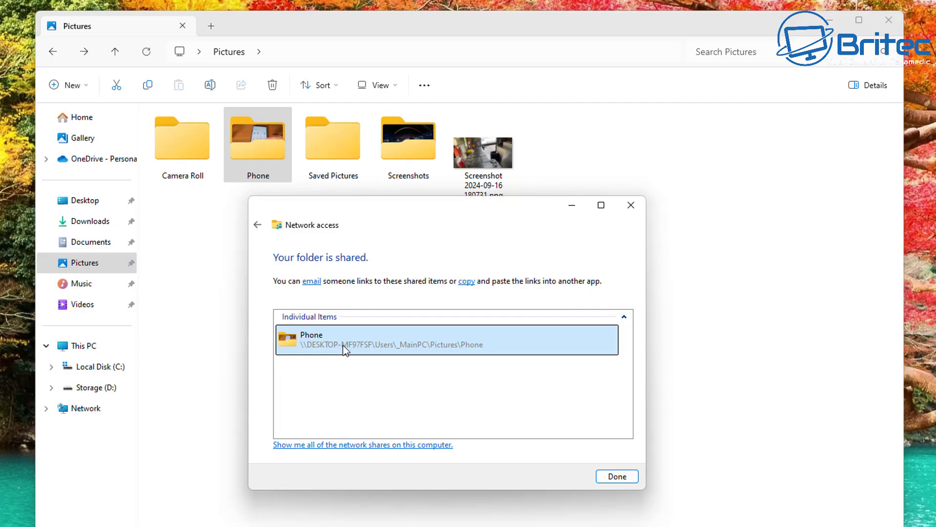
pyautogui.doubleClick(344, 344)
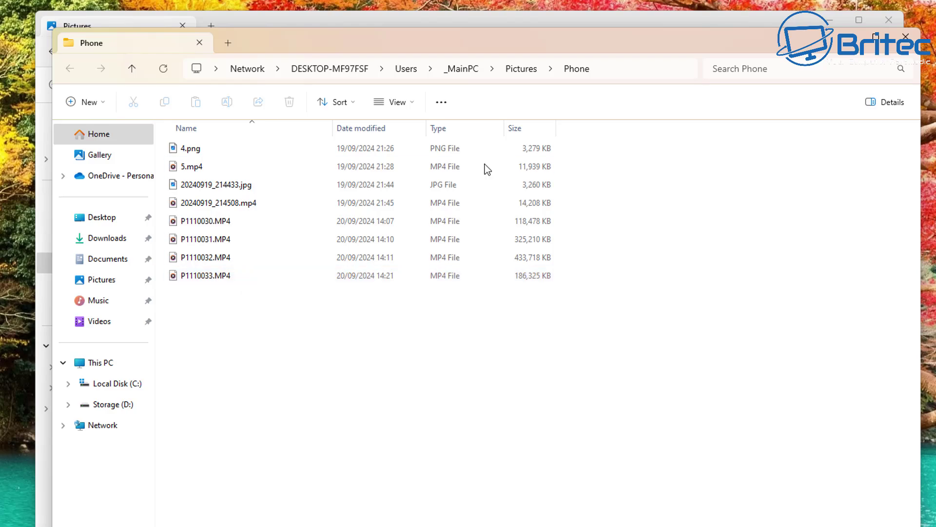
pyautogui.click(904, 36)
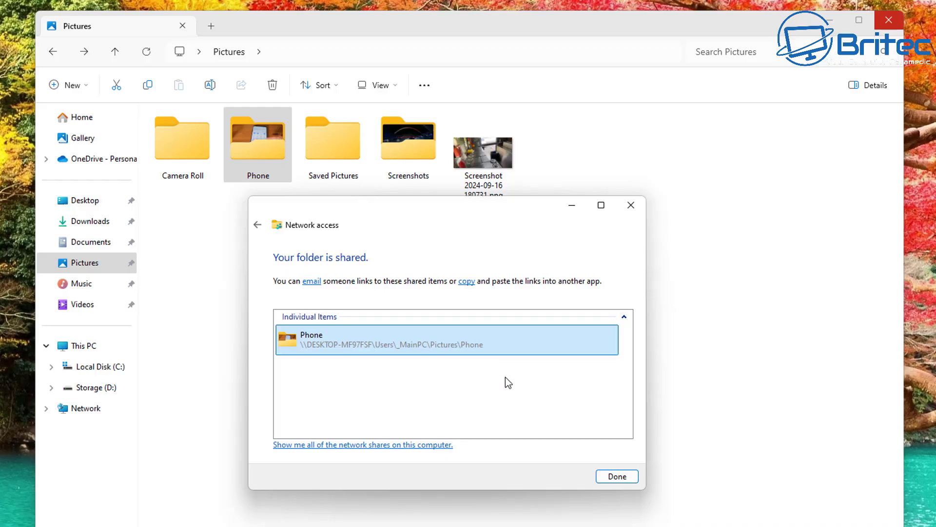
# Dismiss the sharing confirmation and open the Phone folder's Properties.
pyautogui.click(617, 476)
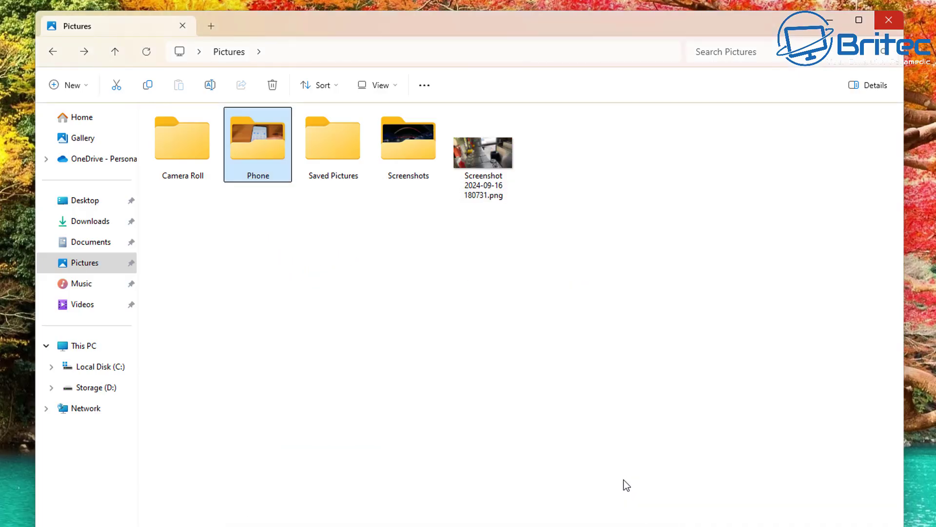
pyautogui.rightClick(249, 162)
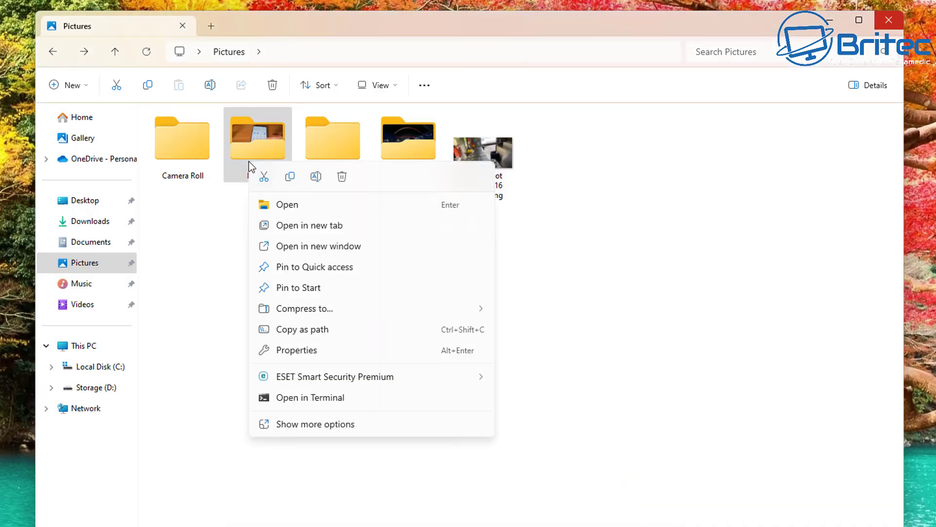
pyautogui.click(264, 424)
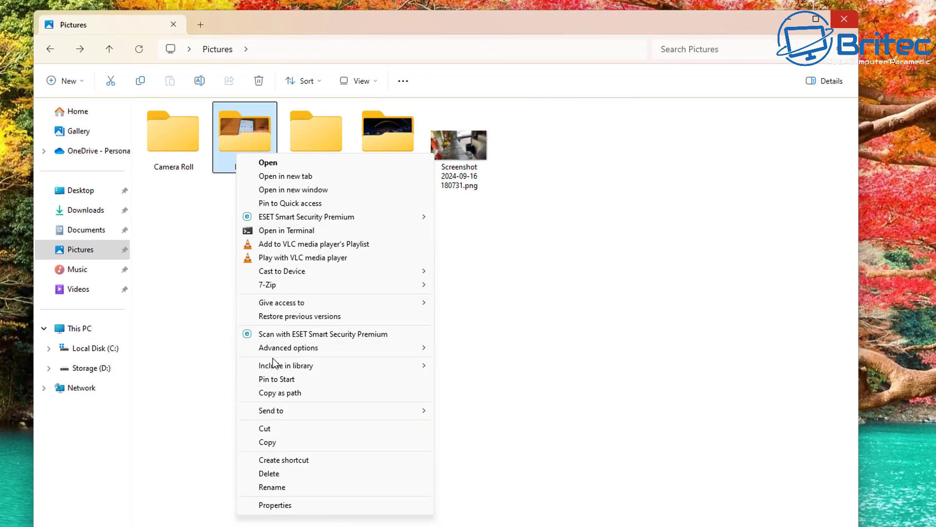
pyautogui.moveTo(278, 349)
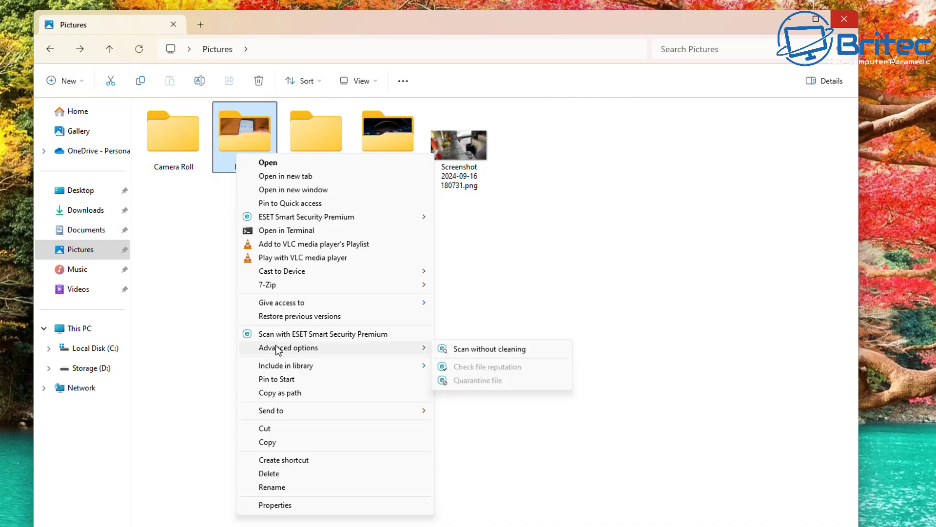
pyautogui.click(267, 506)
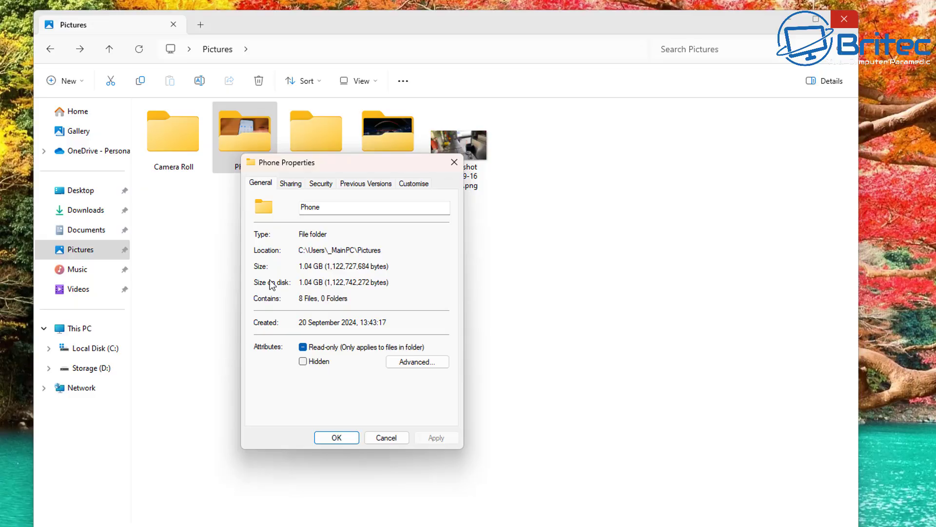
# Enable advanced sharing on the Phone folder and give Everyone Full Control share permission.
pyautogui.click(291, 184)
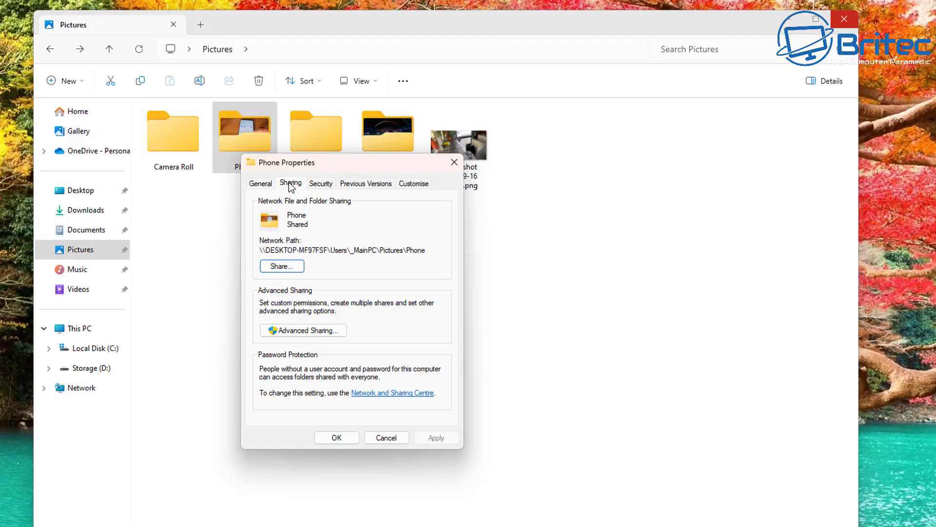
pyautogui.click(307, 331)
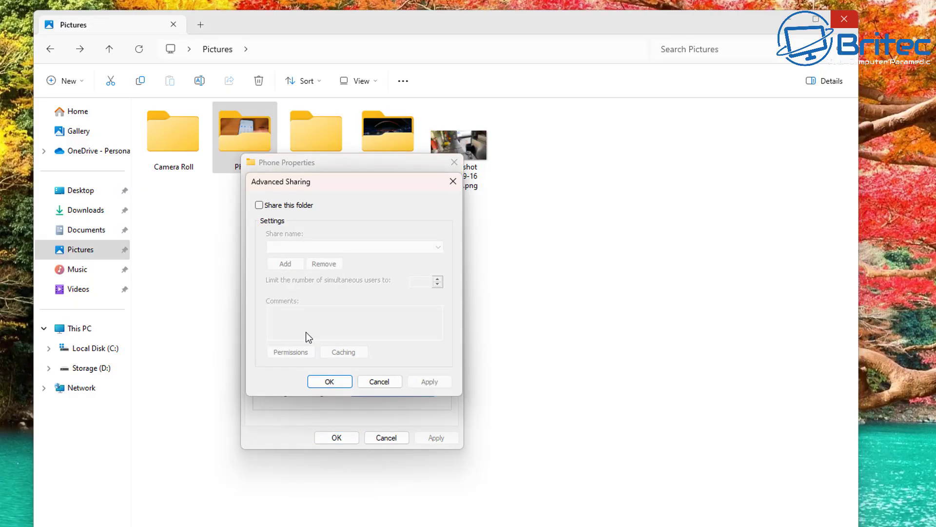
pyautogui.click(259, 205)
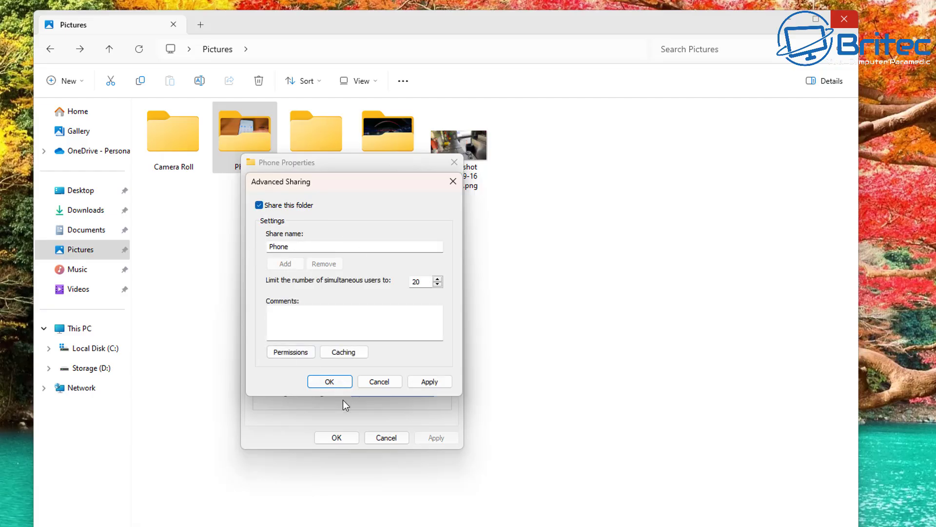
pyautogui.click(308, 352)
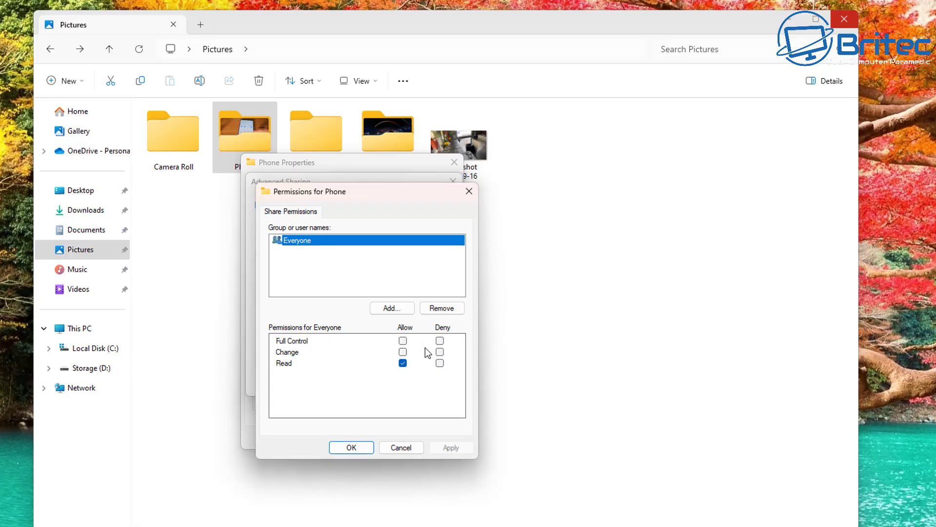
pyautogui.click(403, 341)
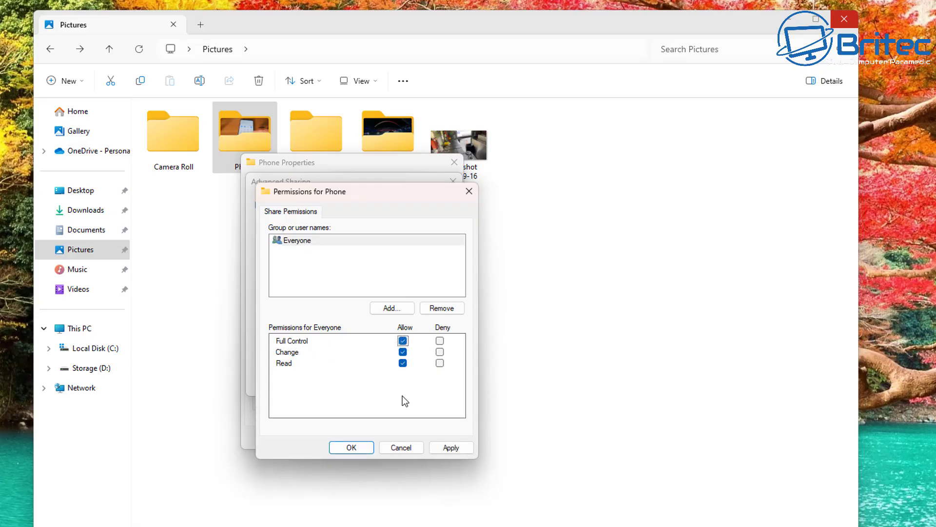
pyautogui.click(451, 451)
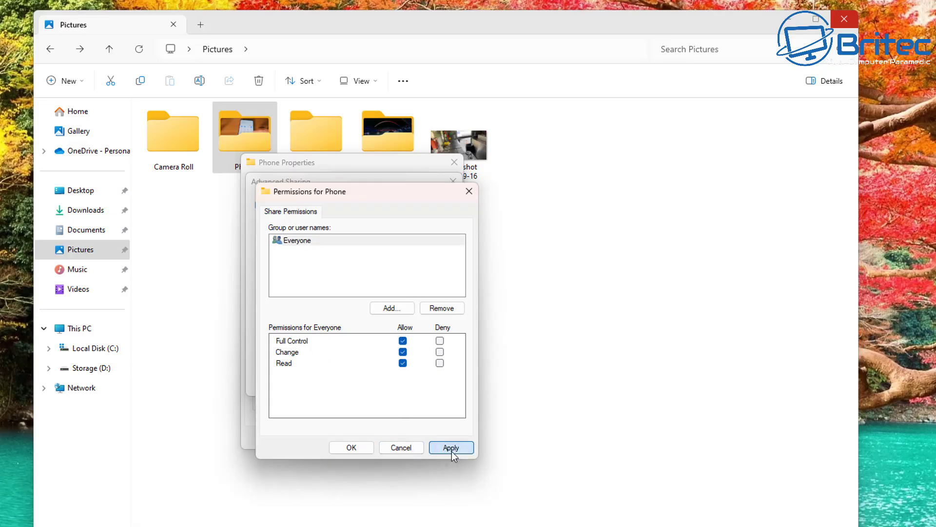
pyautogui.click(342, 448)
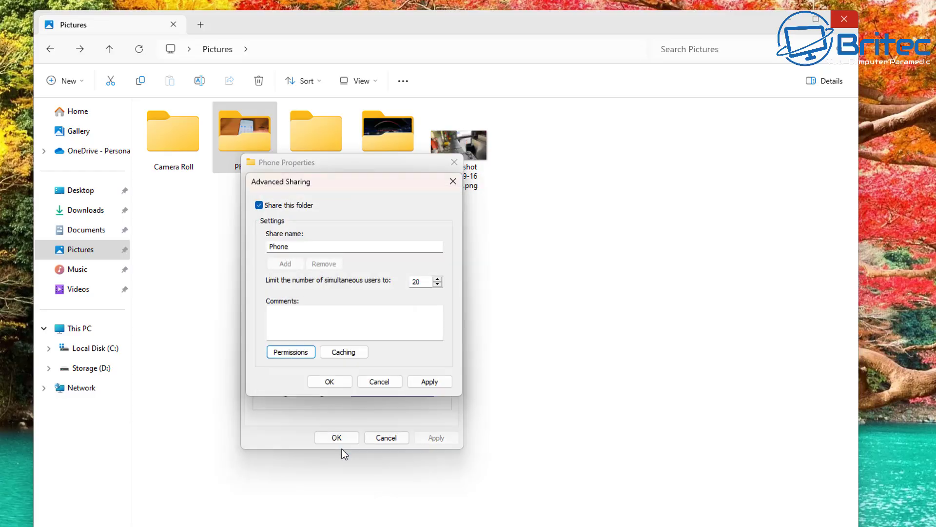
pyautogui.click(337, 383)
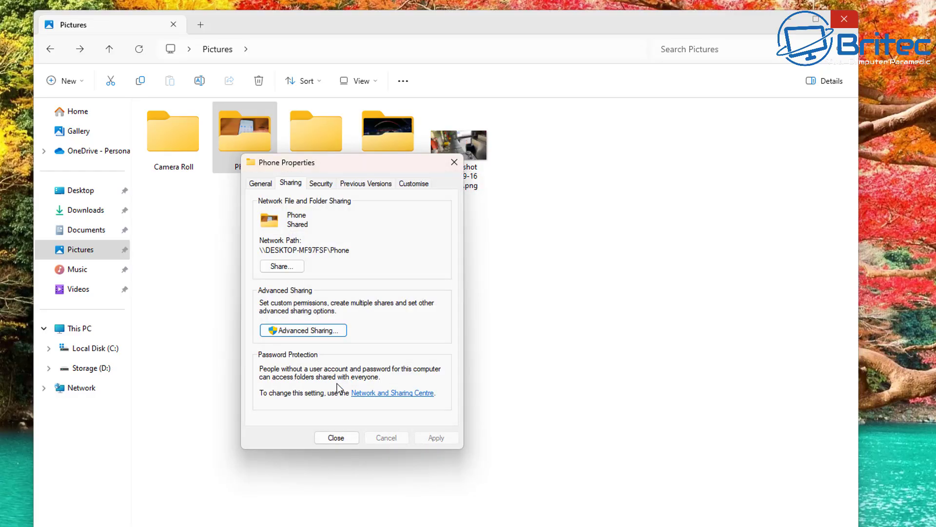
pyautogui.click(336, 438)
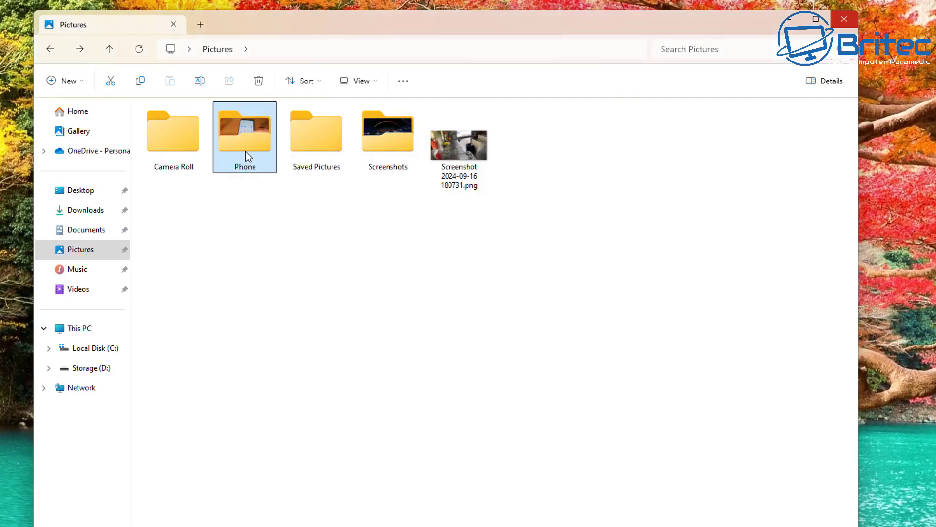
pyautogui.moveTo(247, 156)
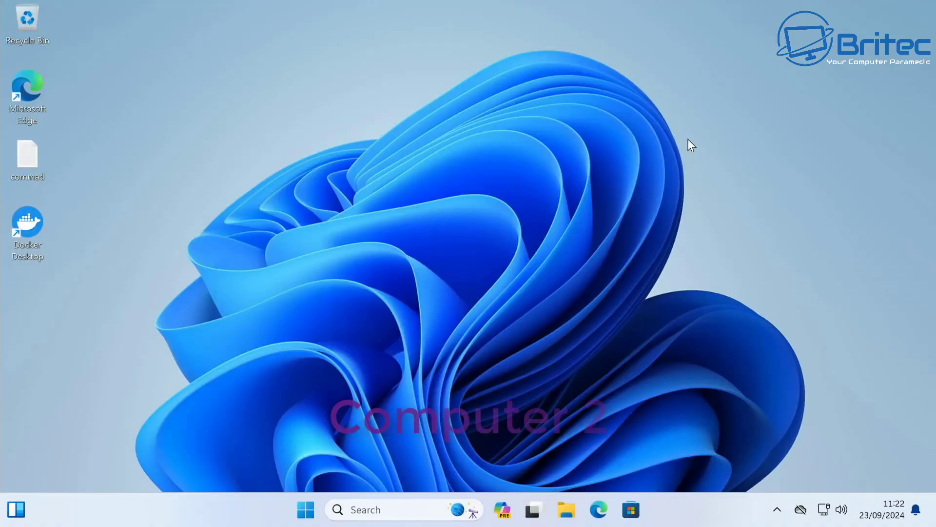
# In File Explorer, browse Network and open the computer DESKTOP-MF97FSF.
pyautogui.click(564, 518)
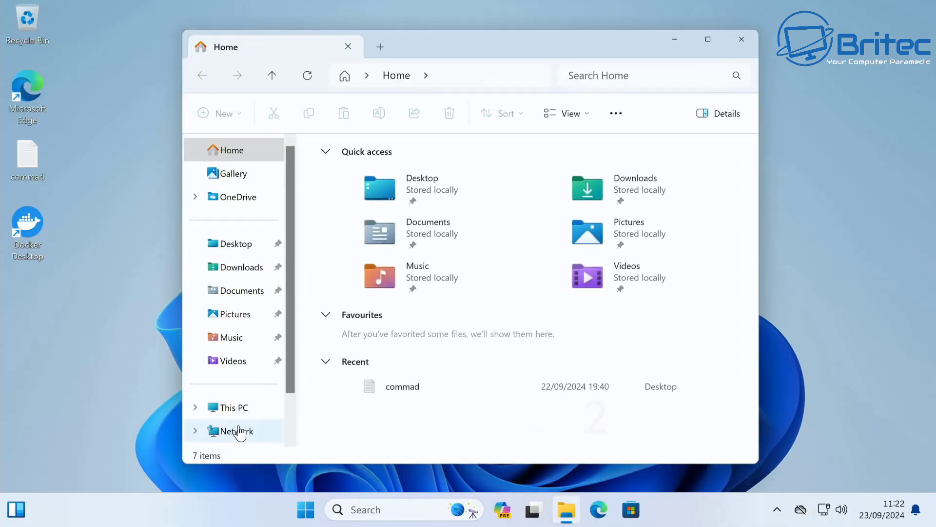
pyautogui.scroll(-2, 239, 433)
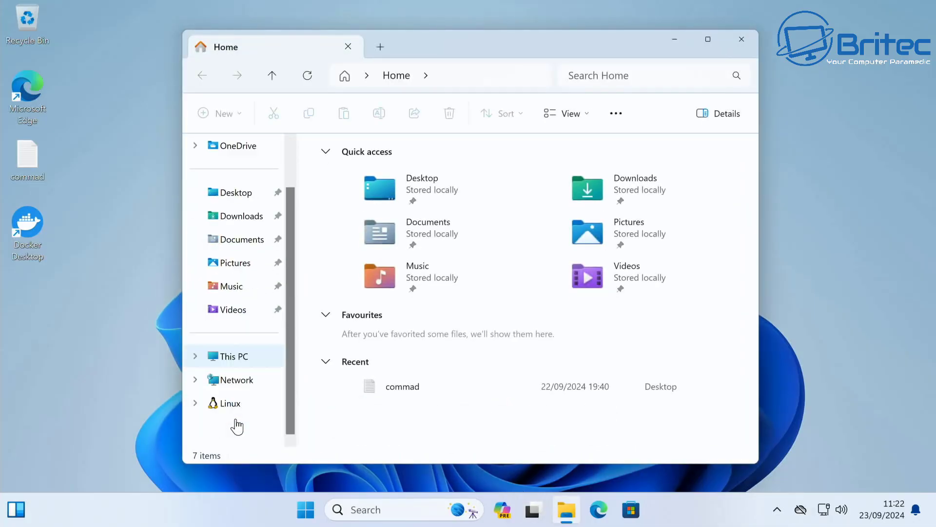
pyautogui.click(230, 386)
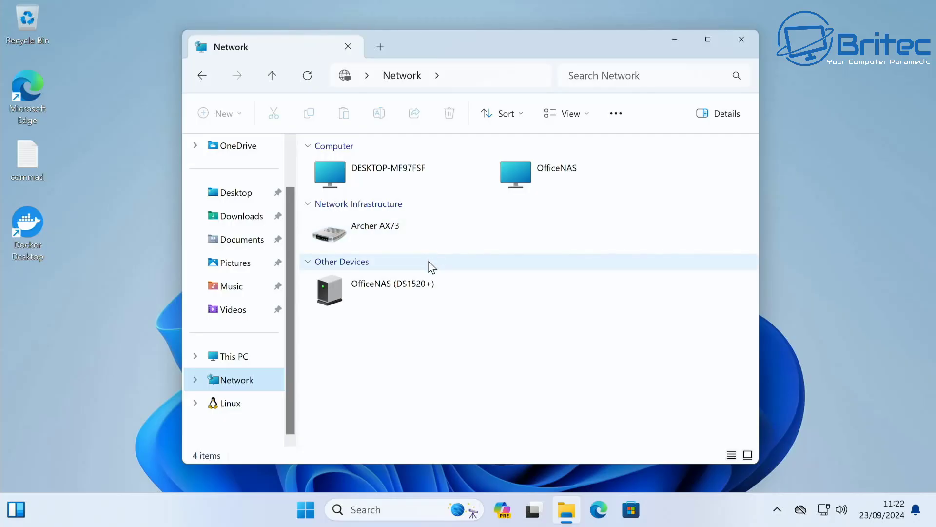
pyautogui.doubleClick(406, 176)
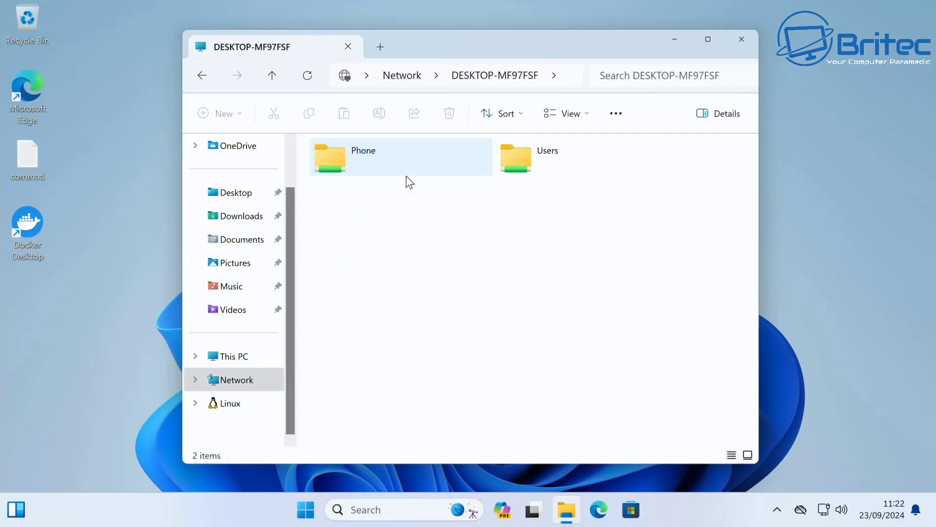
# Open the shared Phone folder and view 4.png in Photos, then close it.
pyautogui.click(396, 166)
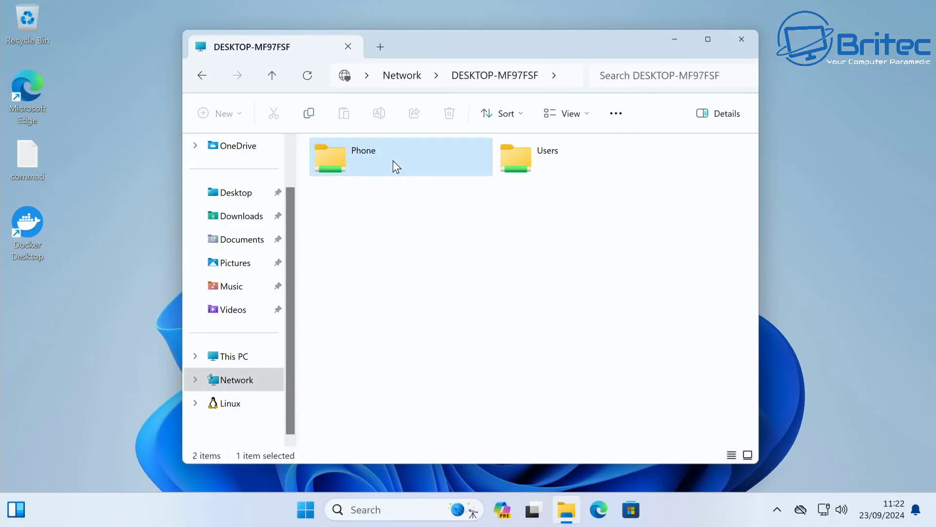
pyautogui.doubleClick(396, 167)
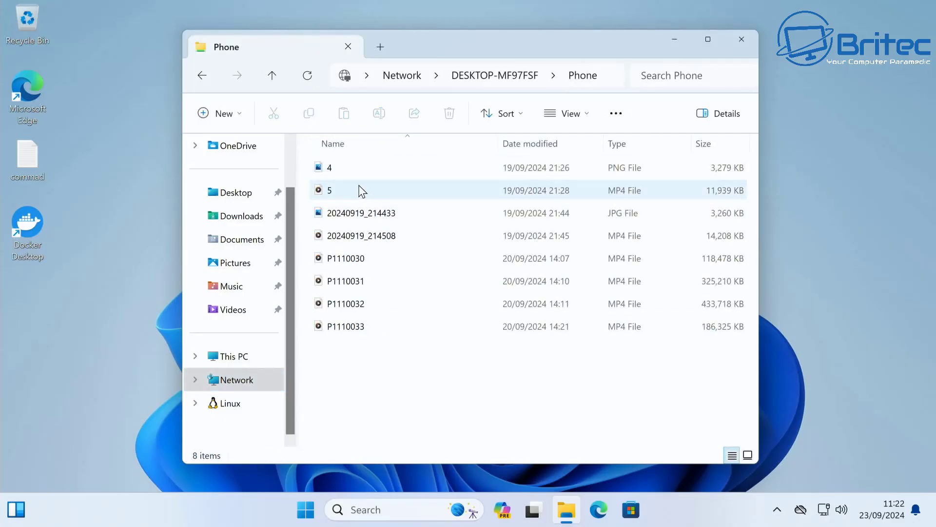
pyautogui.doubleClick(352, 168)
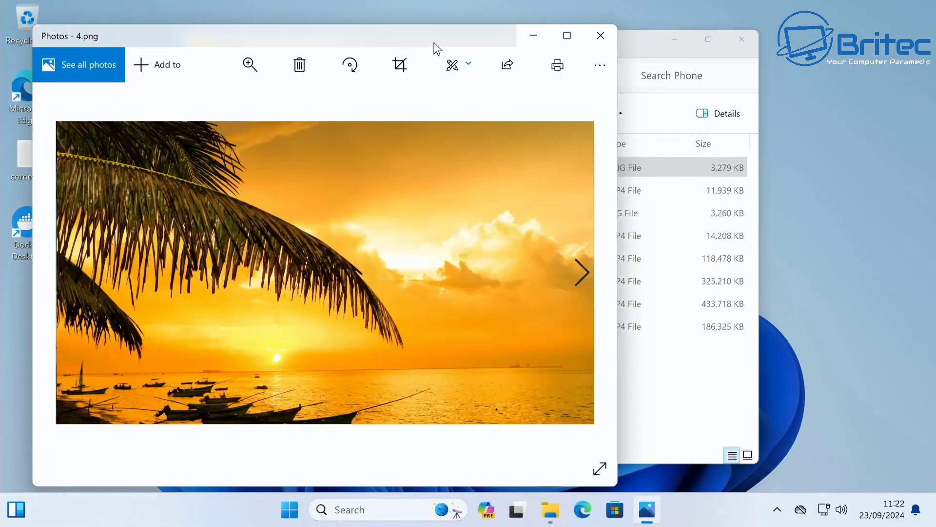
pyautogui.moveTo(435, 44); pyautogui.dragTo(542, 28)
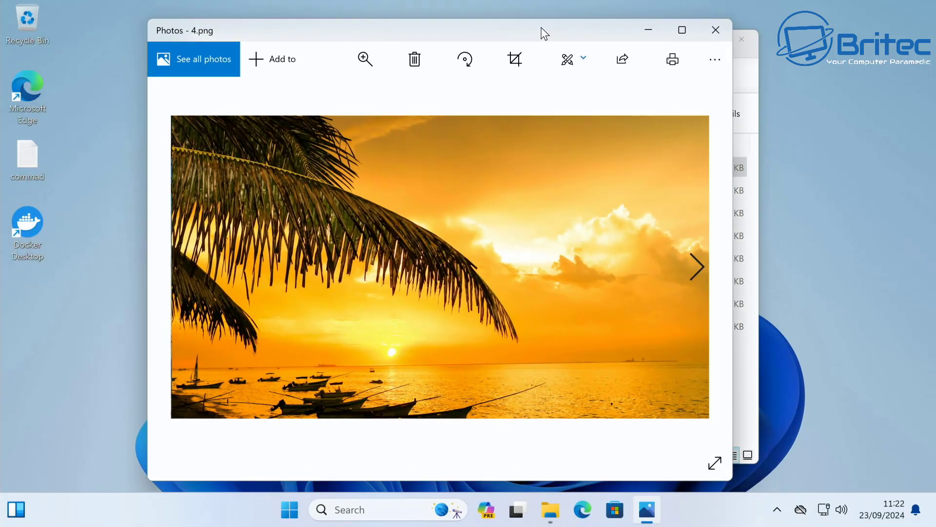
pyautogui.click(716, 30)
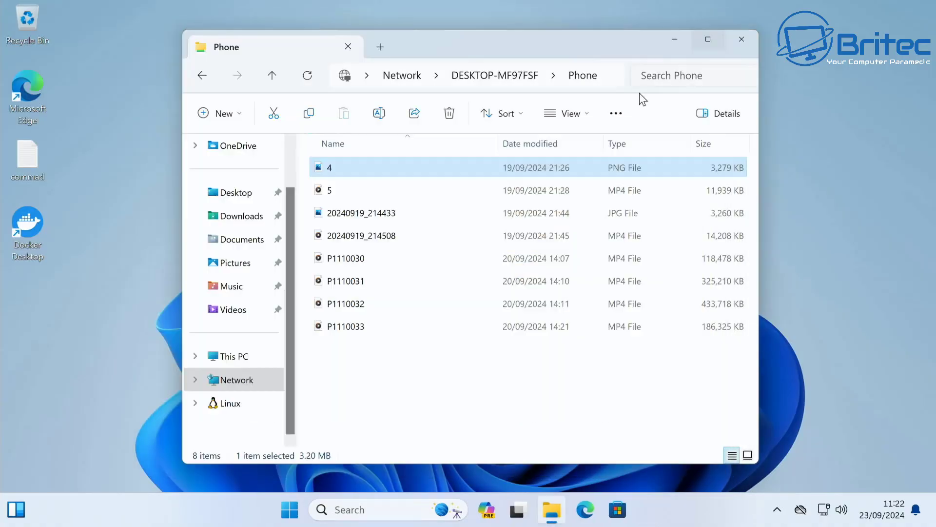
# Copy image 4 from the network Phone share and paste it onto the desktop.
pyautogui.rightClick(333, 168)
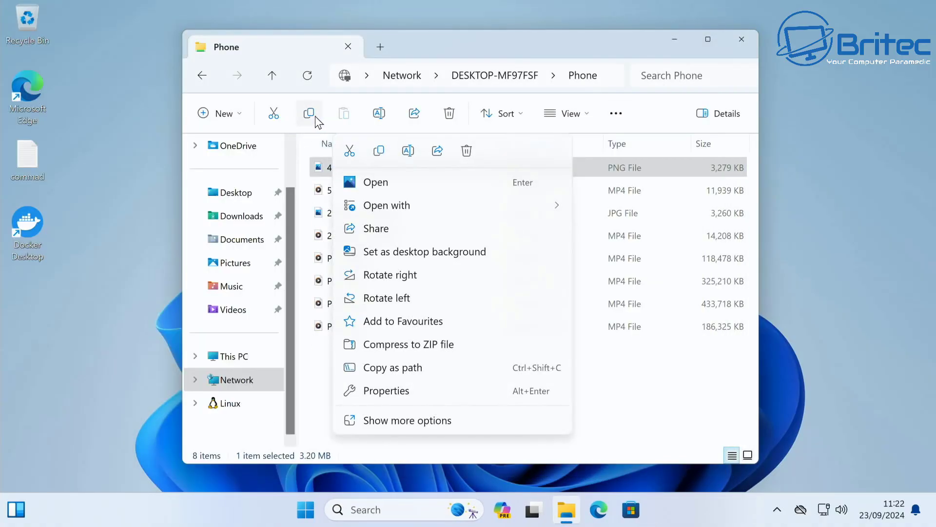
pyautogui.click(379, 152)
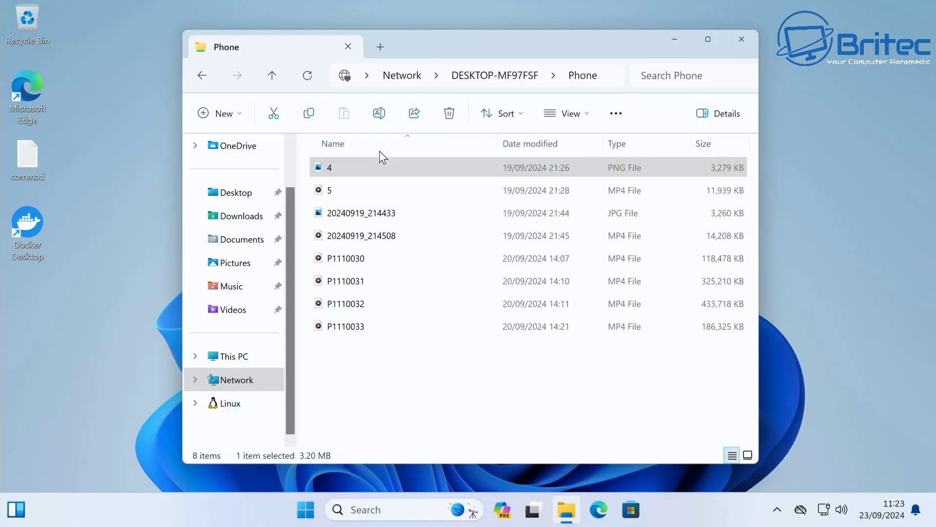
pyautogui.click(105, 204)
pyautogui.rightClick(106, 204)
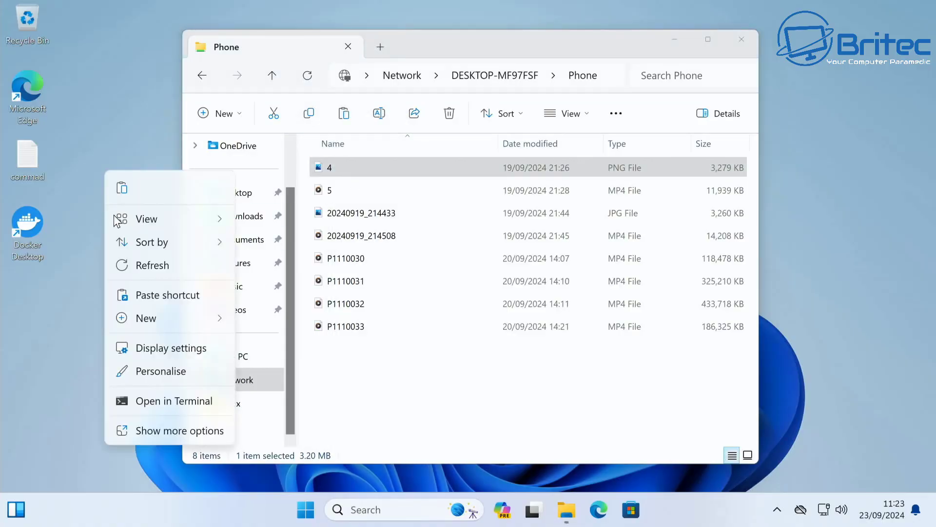
pyautogui.click(124, 186)
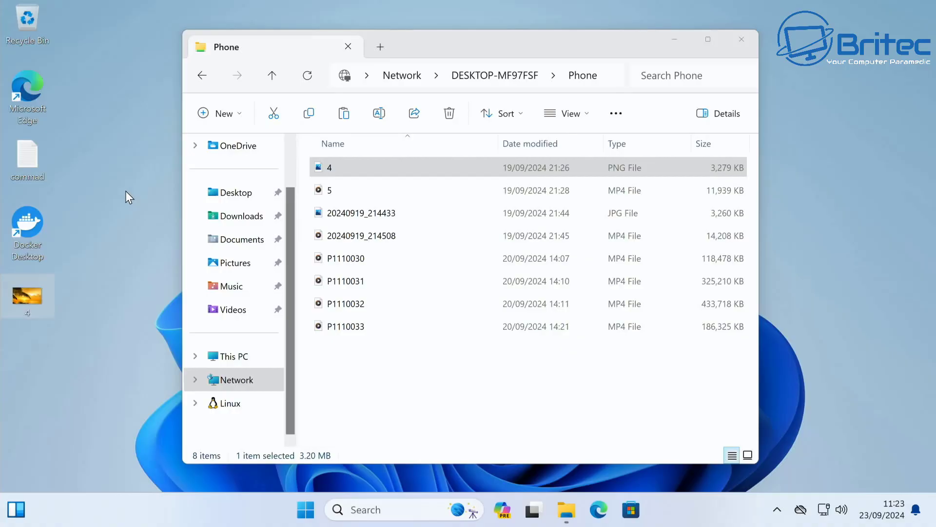
# Switch the Phone folder view to Extra large icons, then close the window.
pyautogui.click(593, 115)
pyautogui.click(577, 147)
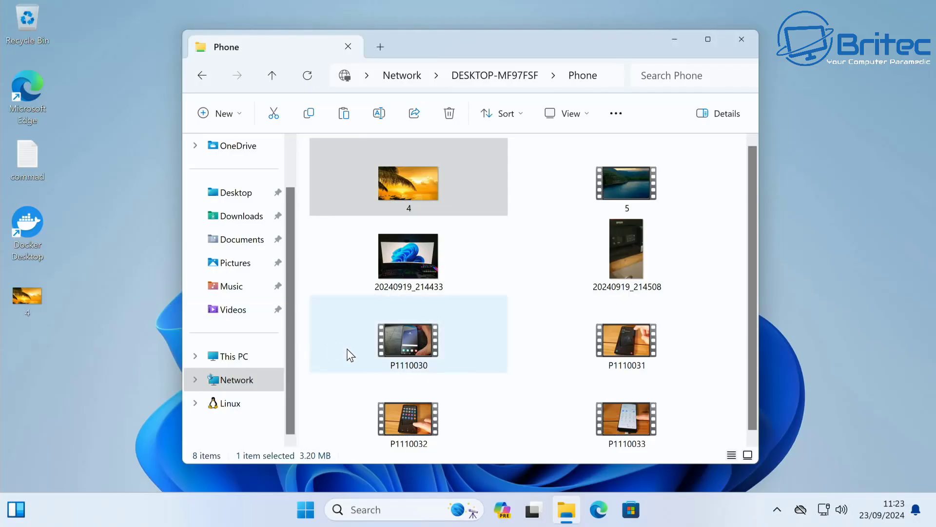
pyautogui.click(754, 57)
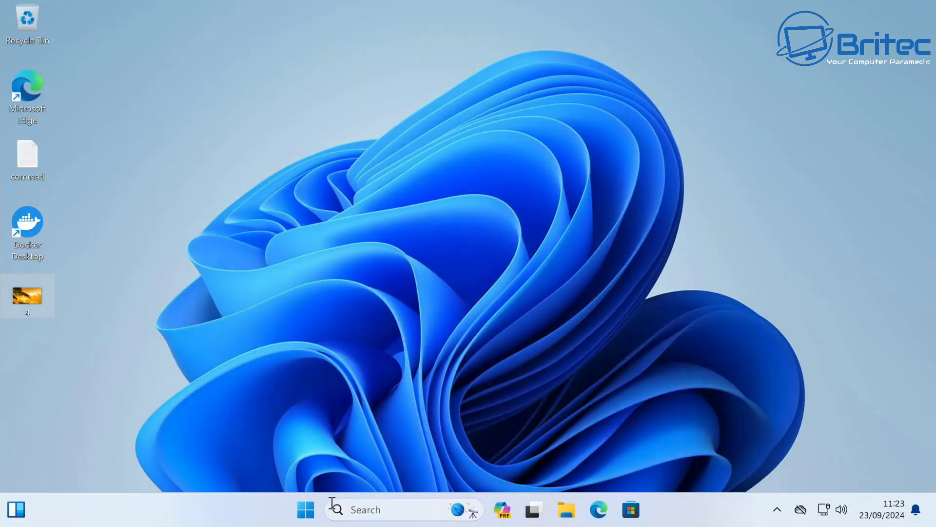
# Search 'con' to launch Control Panel and reach Network and Sharing Centre's advanced sharing settings.
pyautogui.click(306, 509)
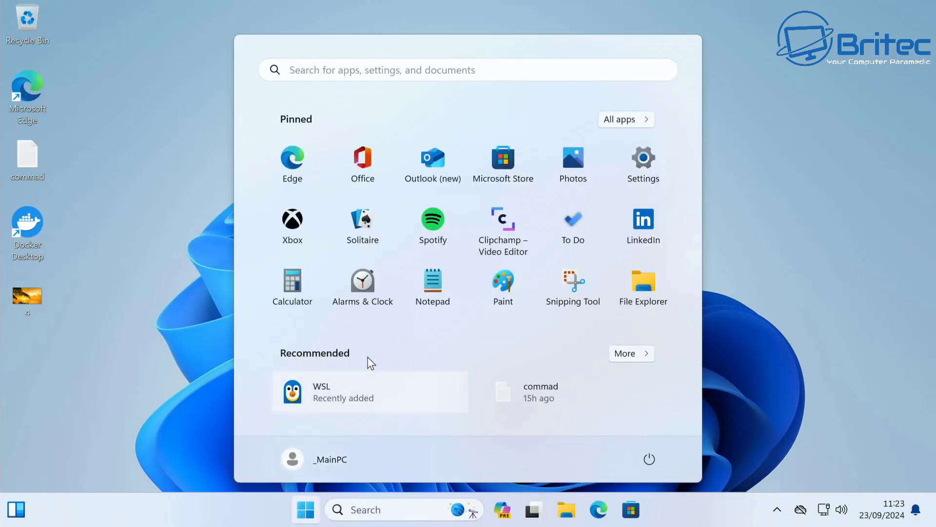
pyautogui.write('c')
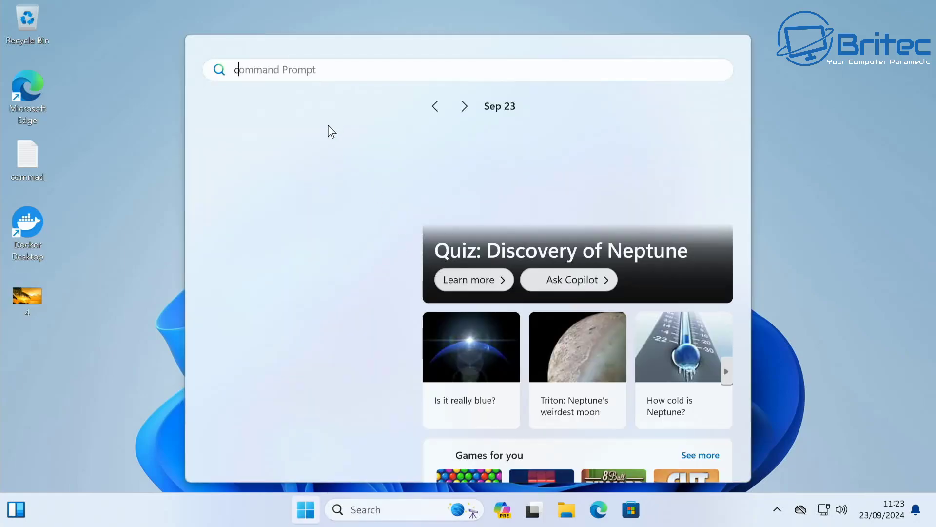
pyautogui.write('o')
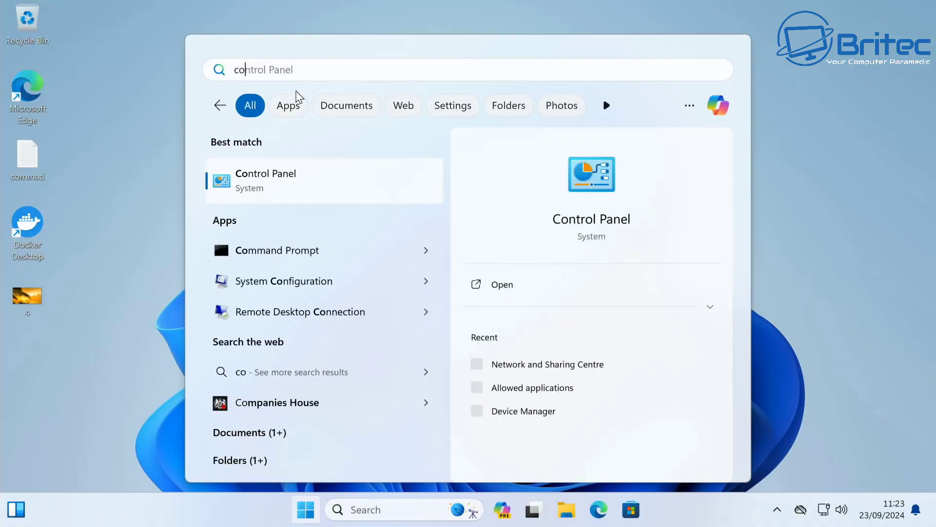
pyautogui.write('n')
pyautogui.click(294, 175)
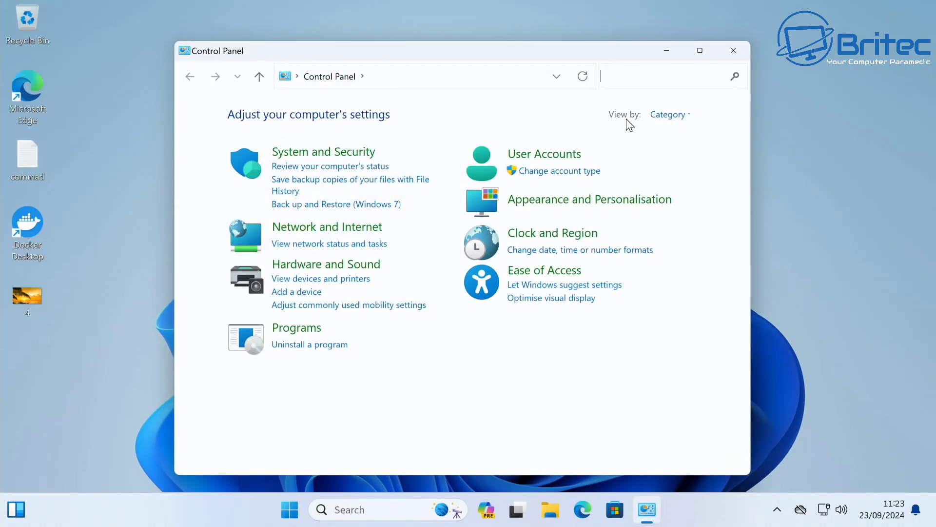
pyautogui.click(302, 225)
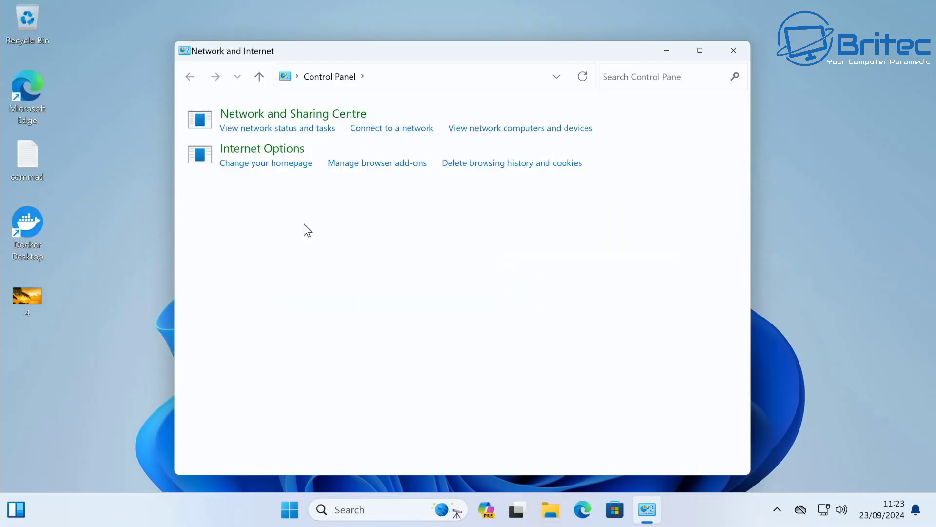
pyautogui.click(400, 117)
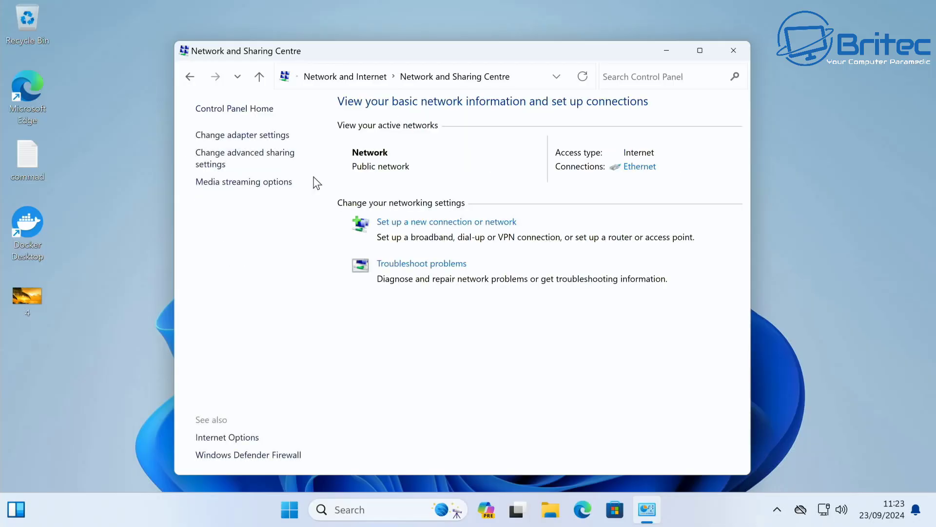
pyautogui.click(230, 154)
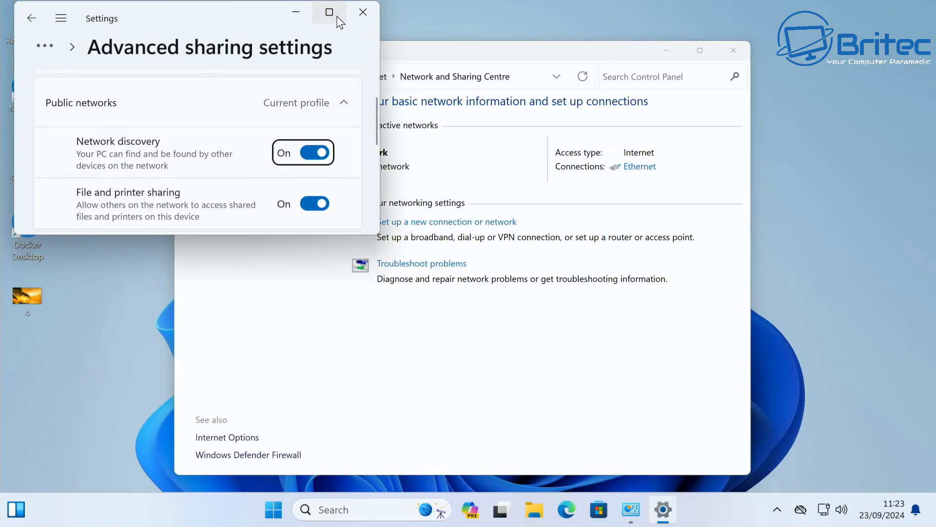
# Move and enlarge the Advanced sharing settings window, scrolling through its options.
pyautogui.moveTo(176, 20); pyautogui.dragTo(335, 63)
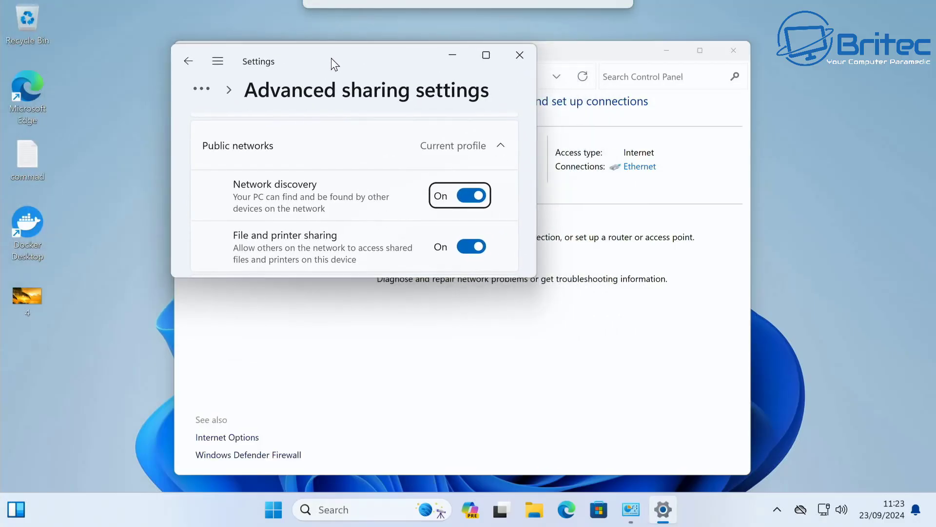
pyautogui.moveTo(537, 277); pyautogui.dragTo(764, 493)
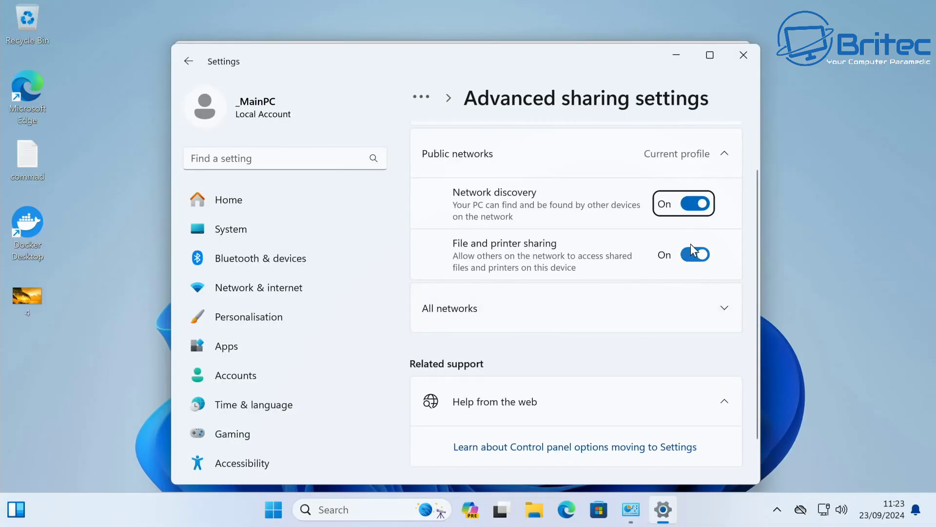
pyautogui.scroll(-1, 696, 271)
pyautogui.scroll(2, 696, 271)
pyautogui.scroll(-1, 695, 270)
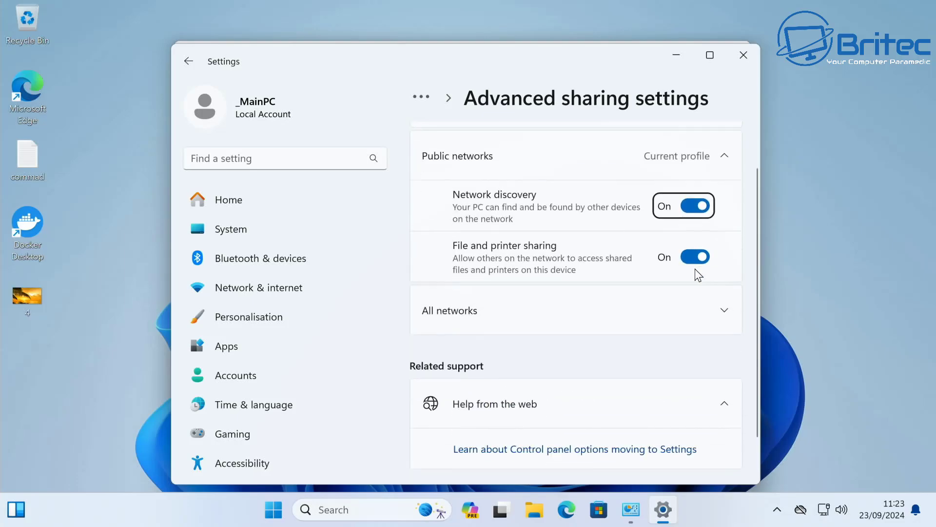
pyautogui.scroll(1, 698, 244)
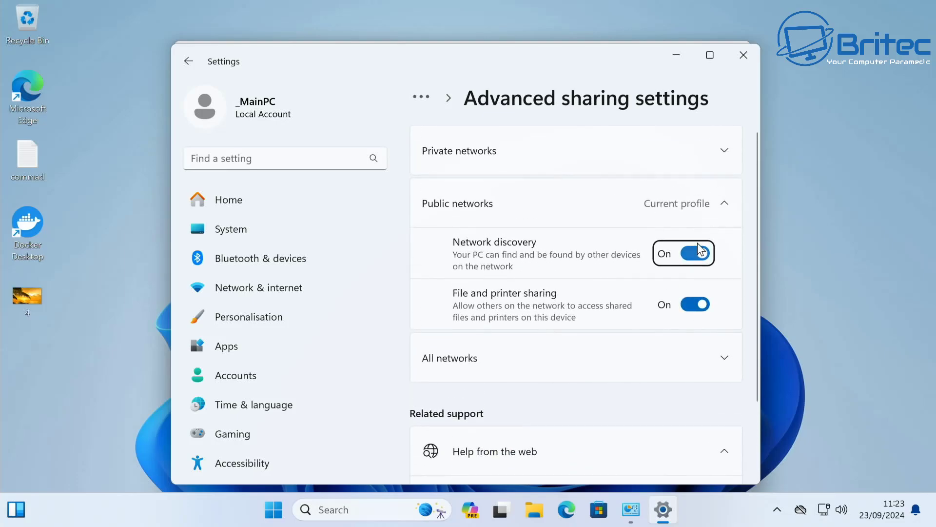
# Expand the Private networks and All networks sections to review them, then close Settings.
pyautogui.click(728, 148)
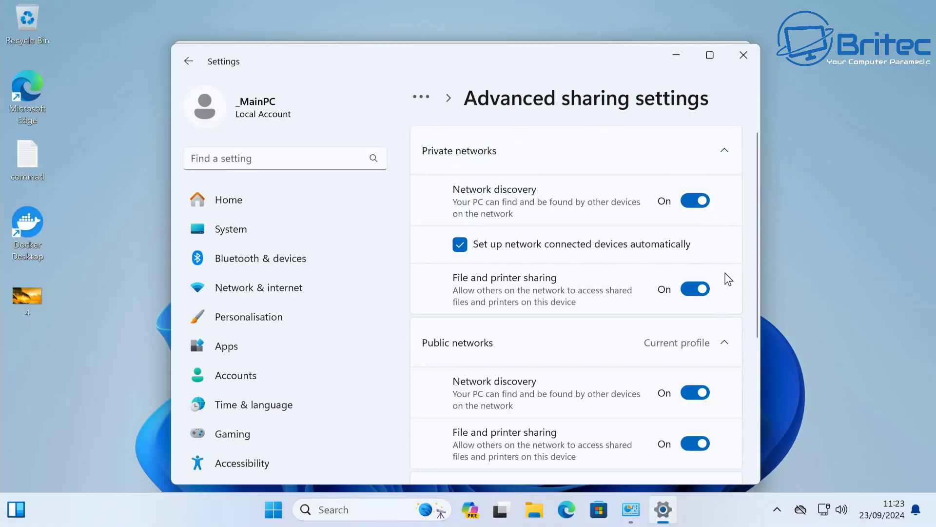
pyautogui.scroll(-3, 716, 293)
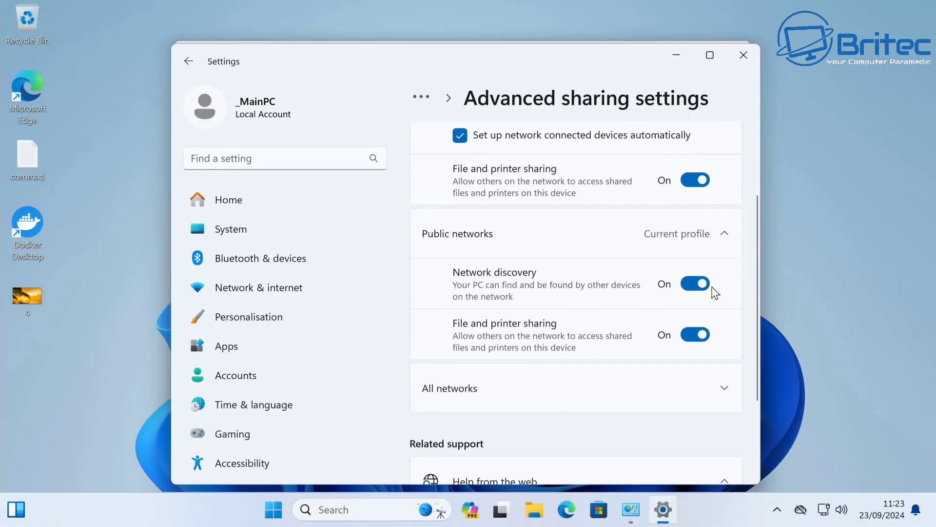
pyautogui.scroll(1, 715, 293)
pyautogui.scroll(1, 716, 293)
pyautogui.scroll(-3, 721, 310)
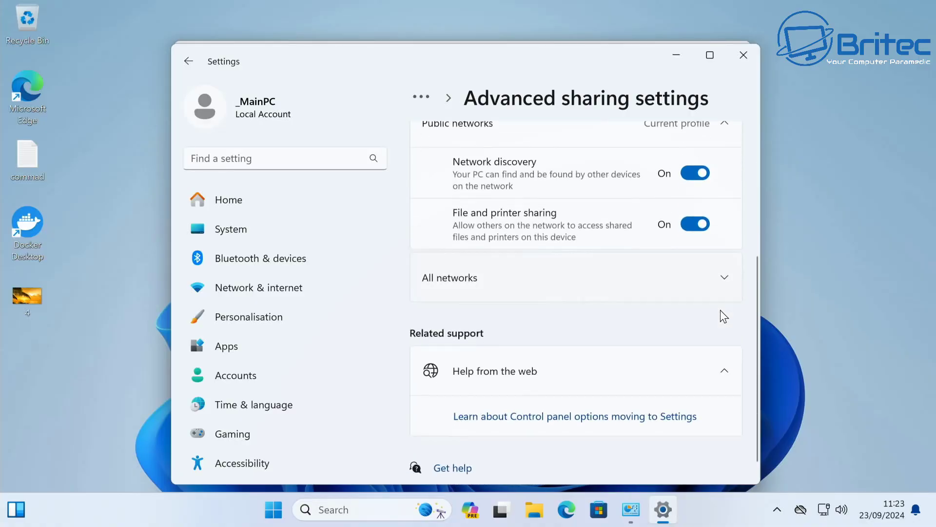
pyautogui.click(717, 267)
pyautogui.scroll(4, 714, 264)
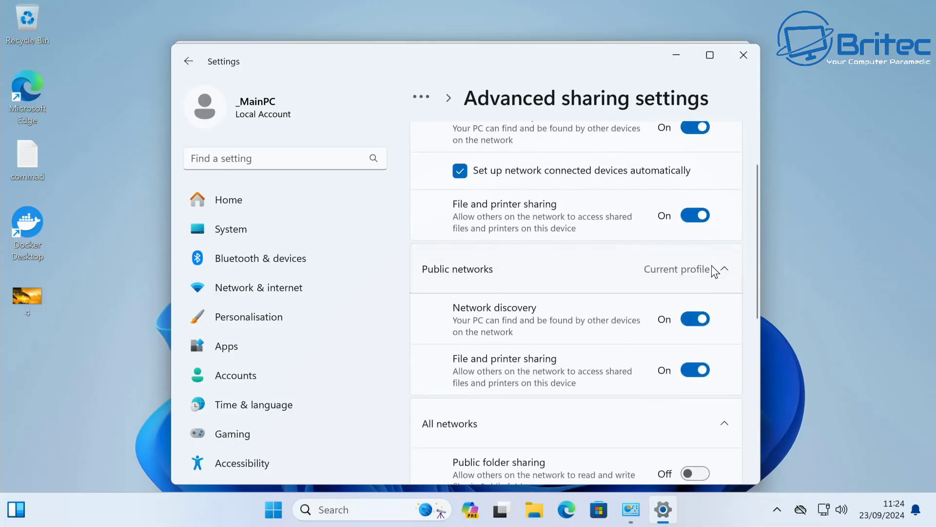
pyautogui.click(738, 55)
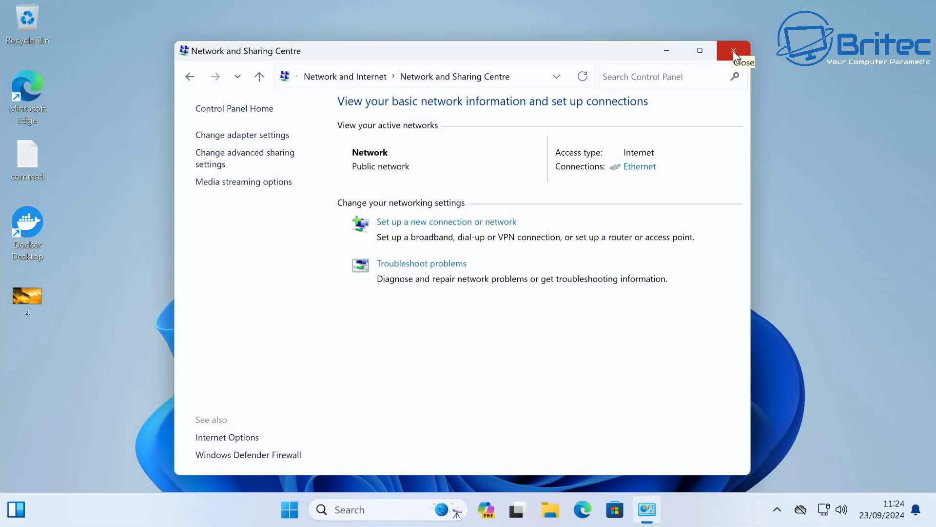
# Close Network and Sharing Centre and open DESKTOP-MF97FSF from File Explorer's Network folder.
pyautogui.click(733, 51)
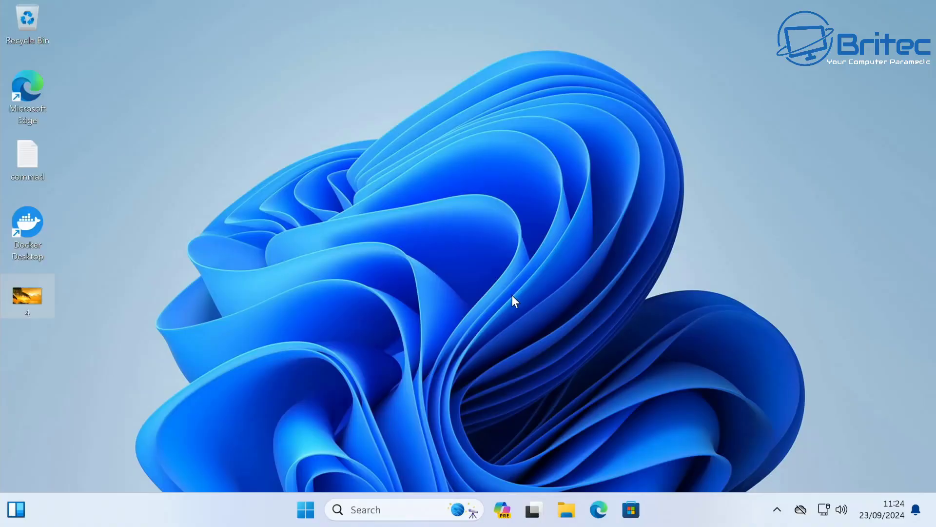
pyautogui.click(577, 508)
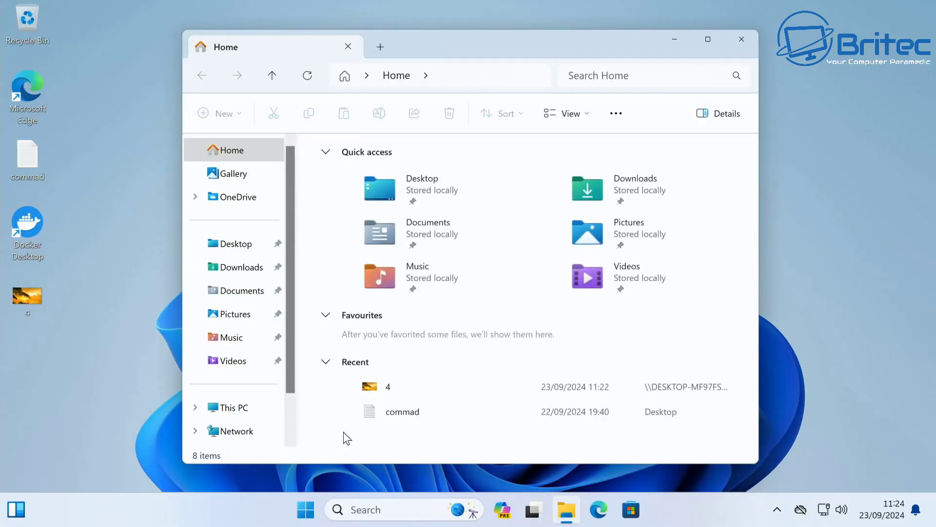
pyautogui.click(229, 432)
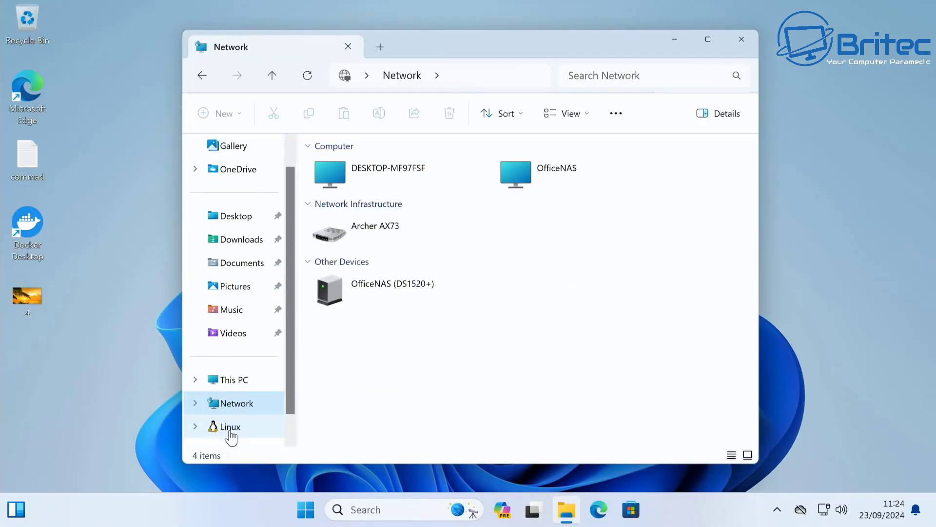
pyautogui.click(385, 167)
pyautogui.doubleClick(386, 170)
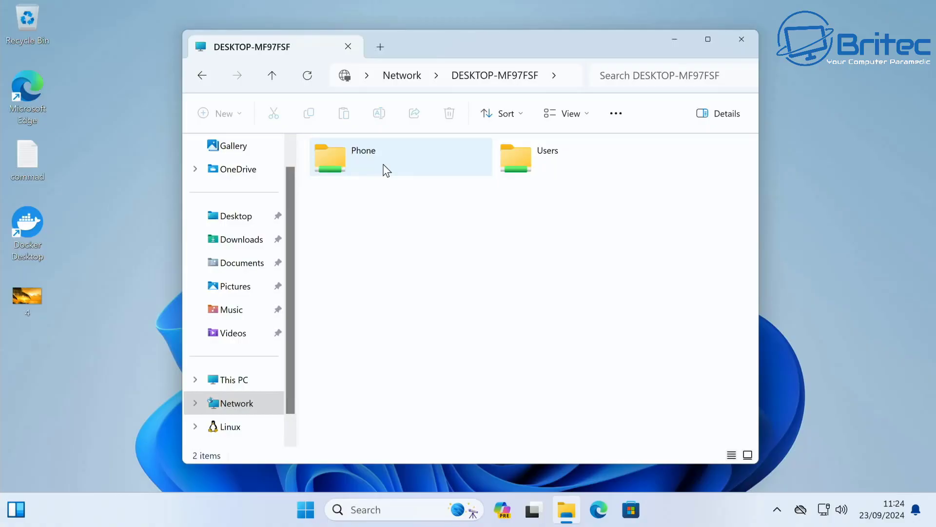
# Map the Phone share as network drive Z: with Map network drive.
pyautogui.rightClick(387, 170)
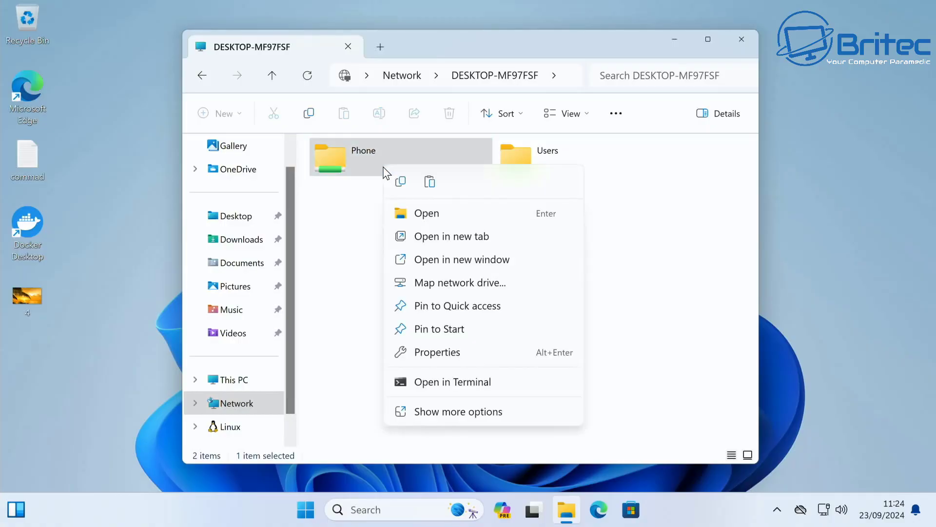
pyautogui.click(463, 284)
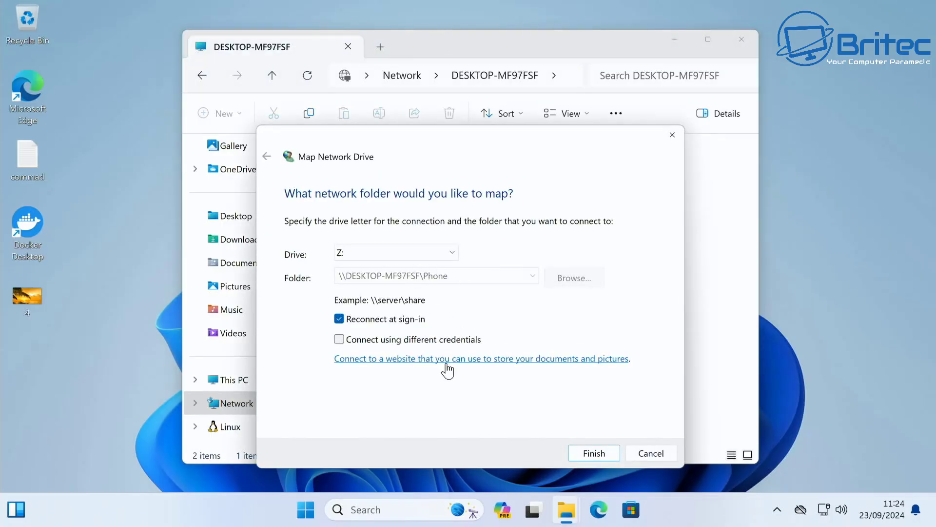
pyautogui.click(581, 453)
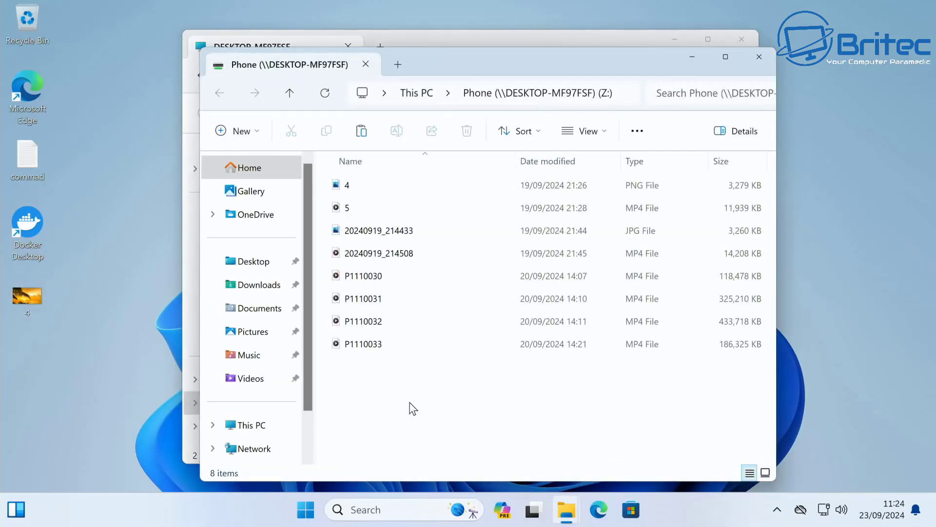
# Check Phone (Z:) under This PC, open it, then close both Explorer windows.
pyautogui.click(249, 425)
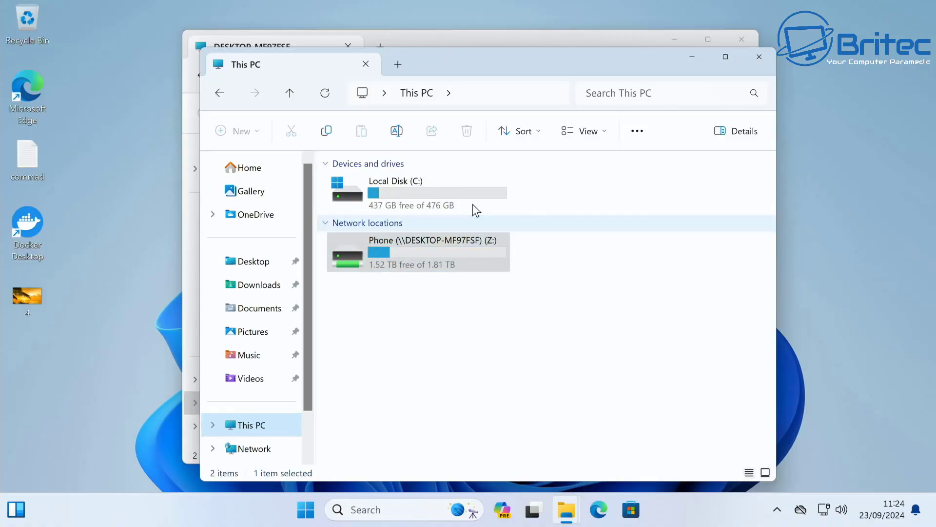
pyautogui.moveTo(482, 62); pyautogui.dragTo(462, 46)
pyautogui.click(396, 278)
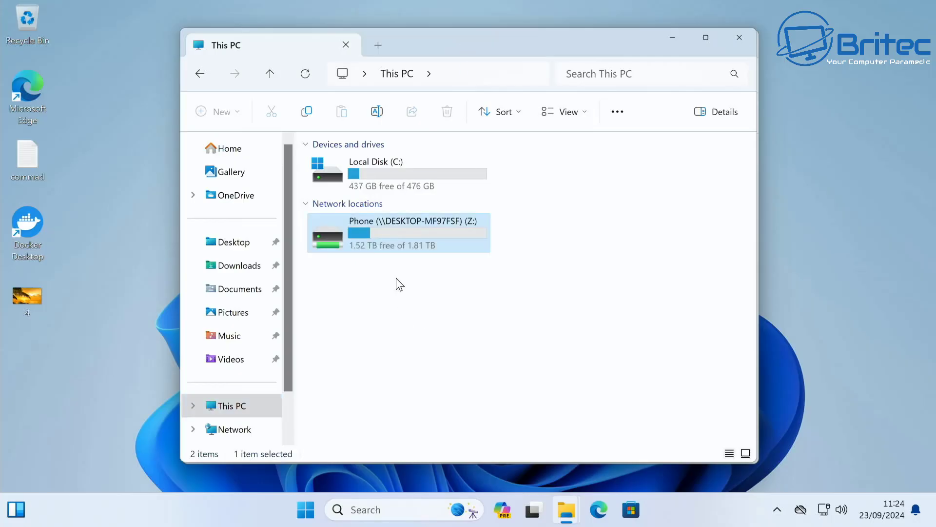
pyautogui.doubleClick(377, 239)
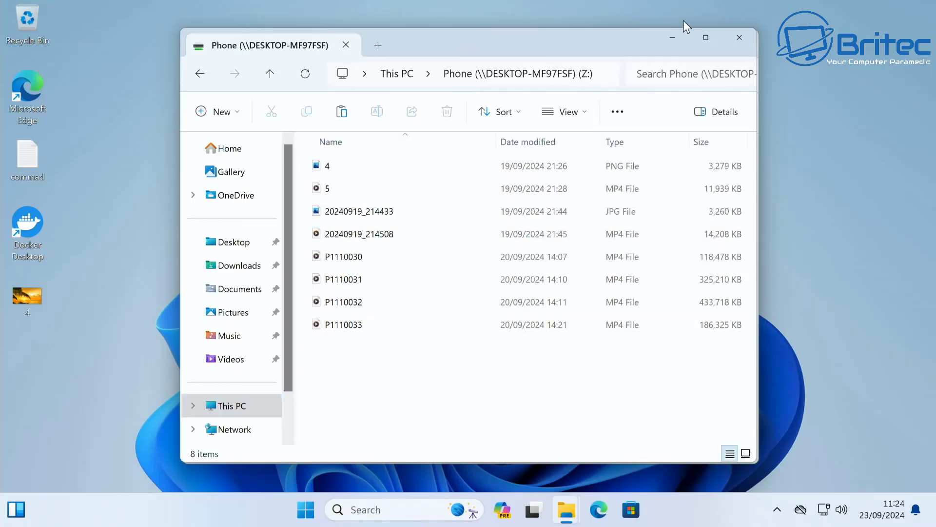
pyautogui.click(740, 39)
pyautogui.click(742, 40)
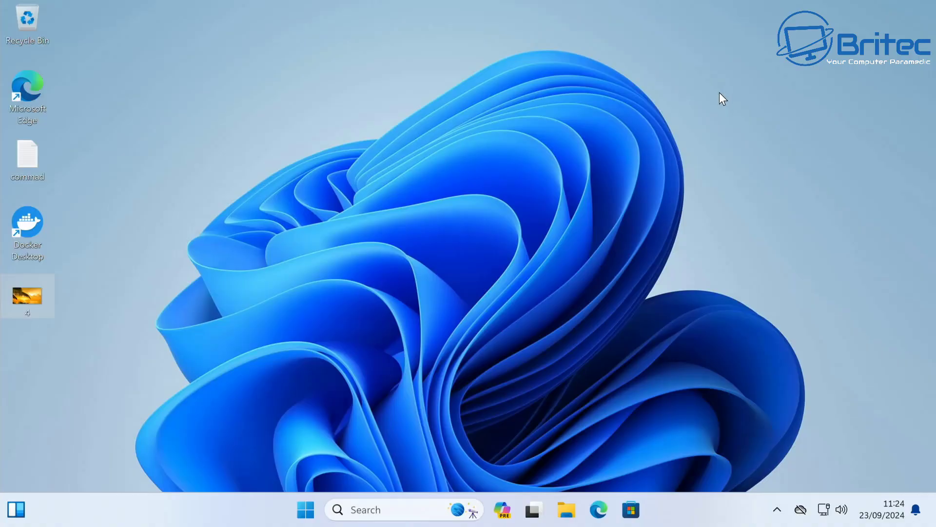
# Open Phone (Z:) from This PC and copy the desktop commad file onto it.
pyautogui.click(564, 515)
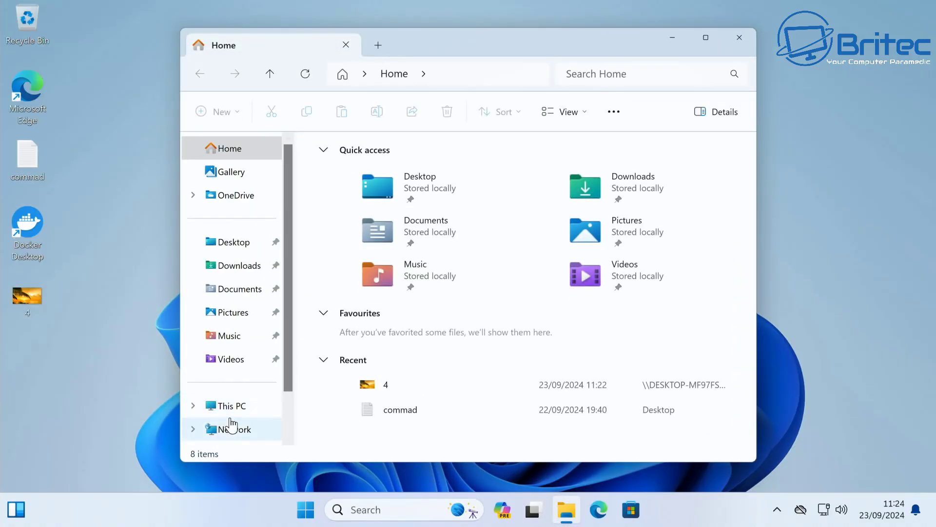
pyautogui.click(226, 407)
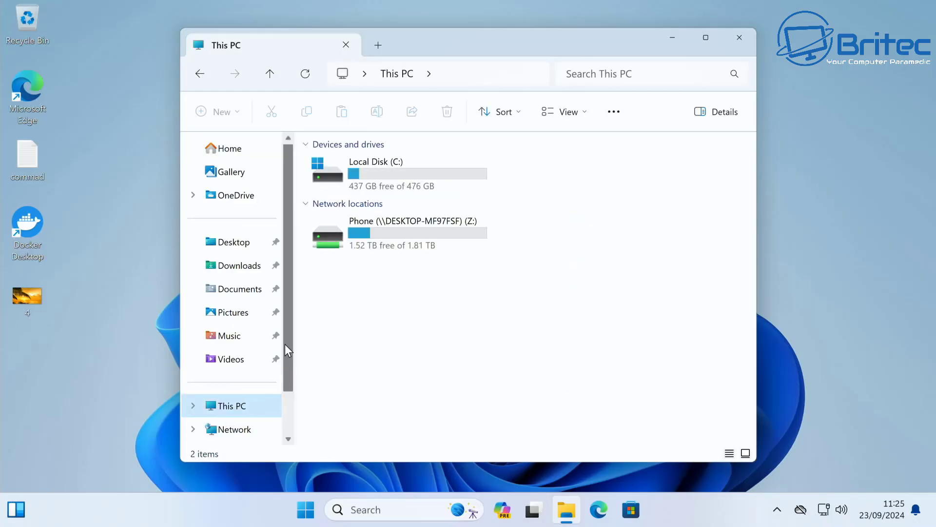
pyautogui.doubleClick(351, 247)
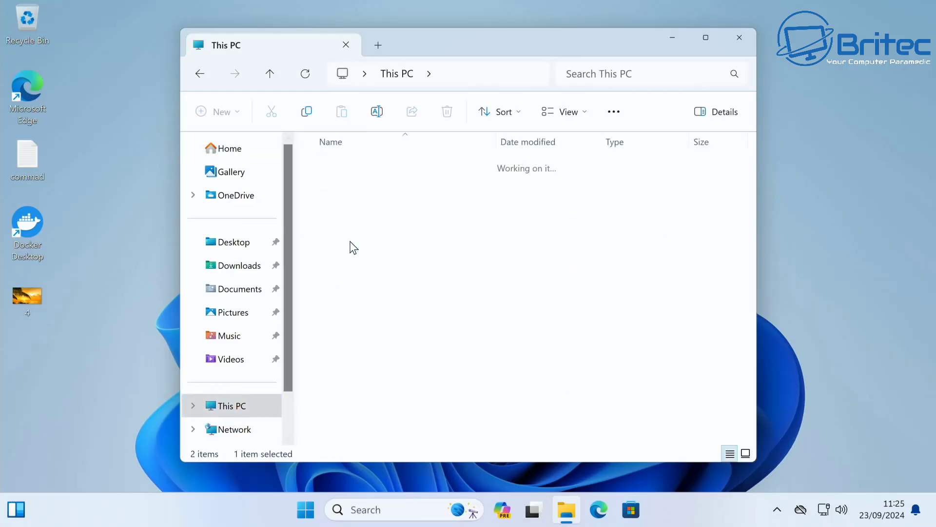
pyautogui.moveTo(24, 155); pyautogui.dragTo(369, 358)
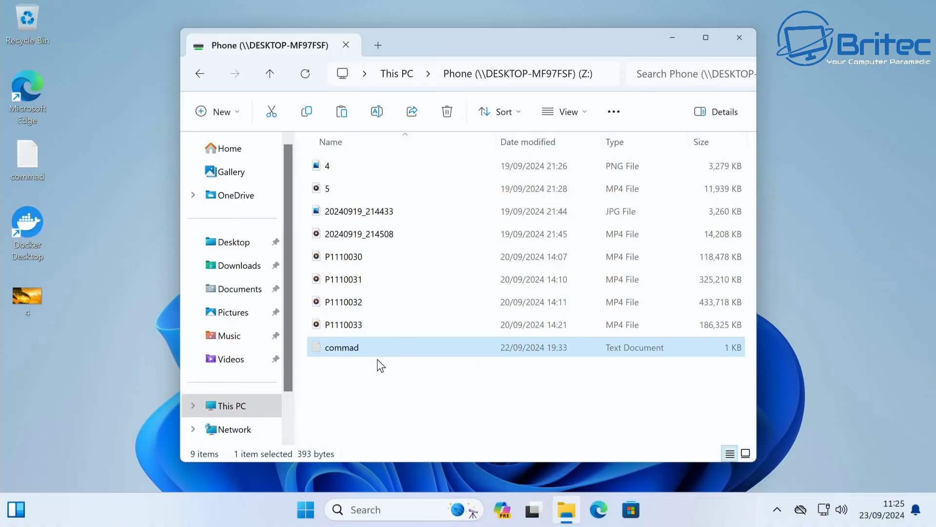
# Cancel the replace prompt when dragging commad back to the desktop, and close the Z: window.
pyautogui.moveTo(353, 345); pyautogui.dragTo(35, 165)
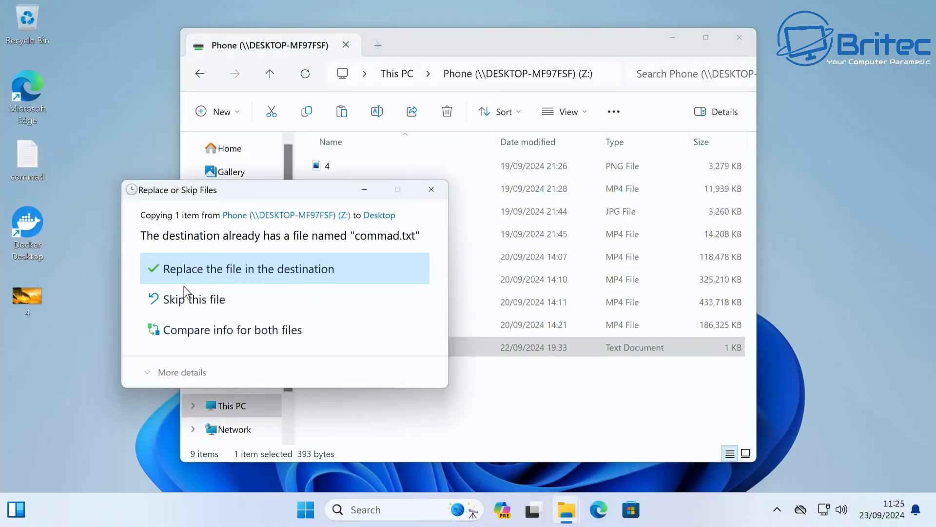
pyautogui.click(444, 191)
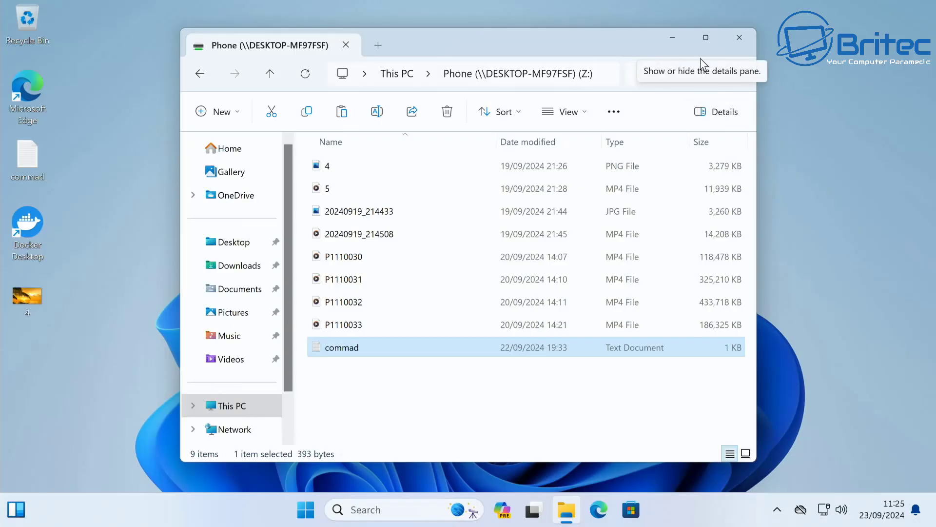
pyautogui.click(738, 39)
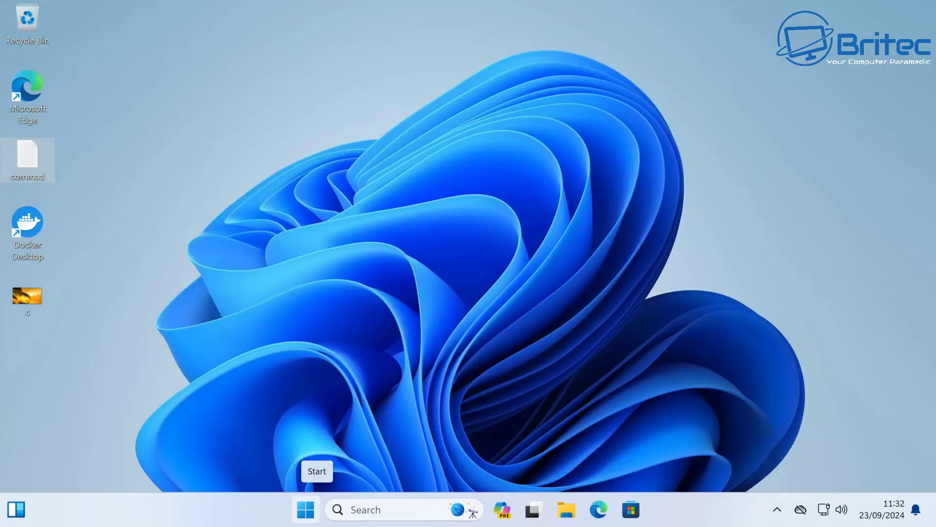
# Set Settings > System > Nearby sharing to Everyone nearby, then close Settings.
pyautogui.click(305, 512)
pyautogui.click(645, 179)
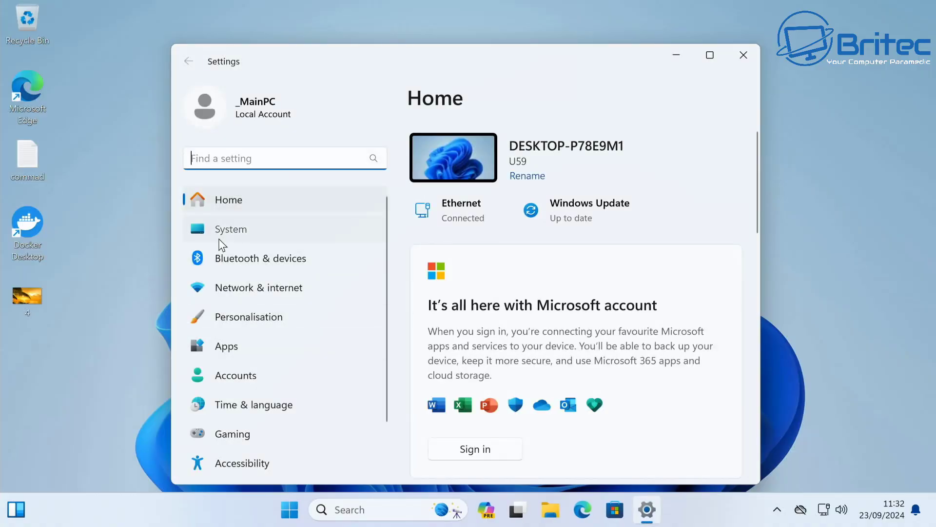
pyautogui.click(220, 229)
pyautogui.scroll(-2, 519, 340)
pyautogui.scroll(-4, 519, 337)
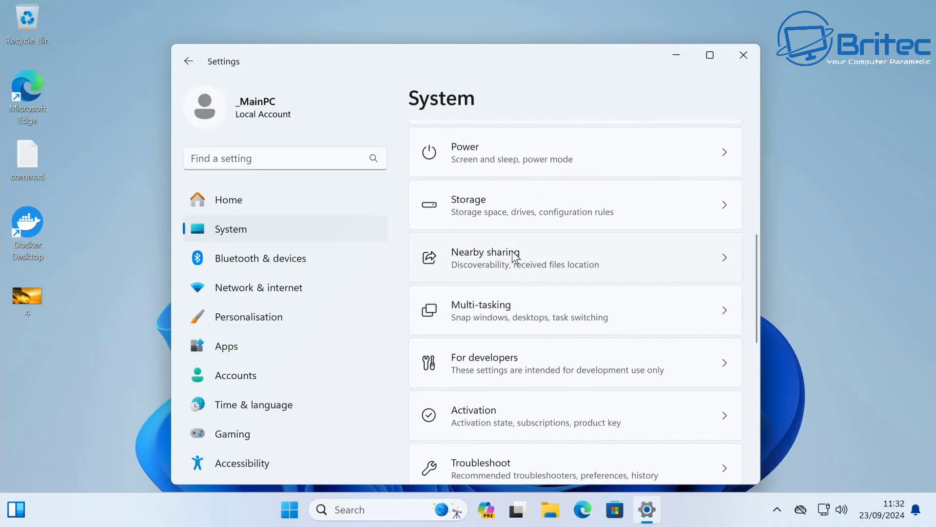
pyautogui.click(515, 256)
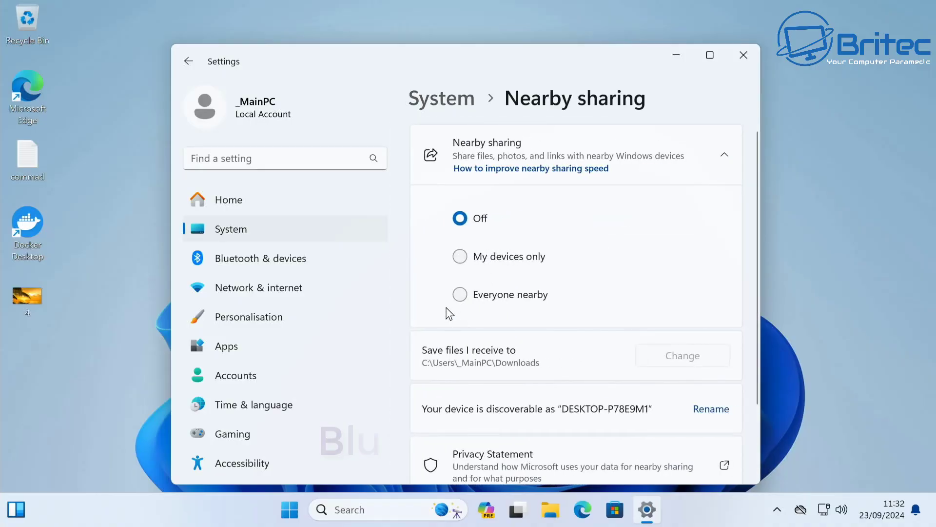
pyautogui.click(460, 295)
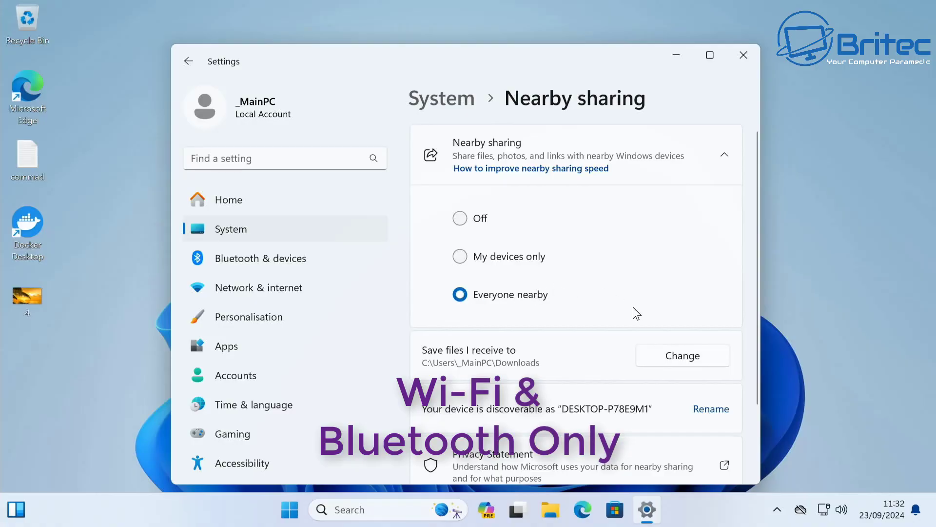
pyautogui.scroll(-1, 635, 308)
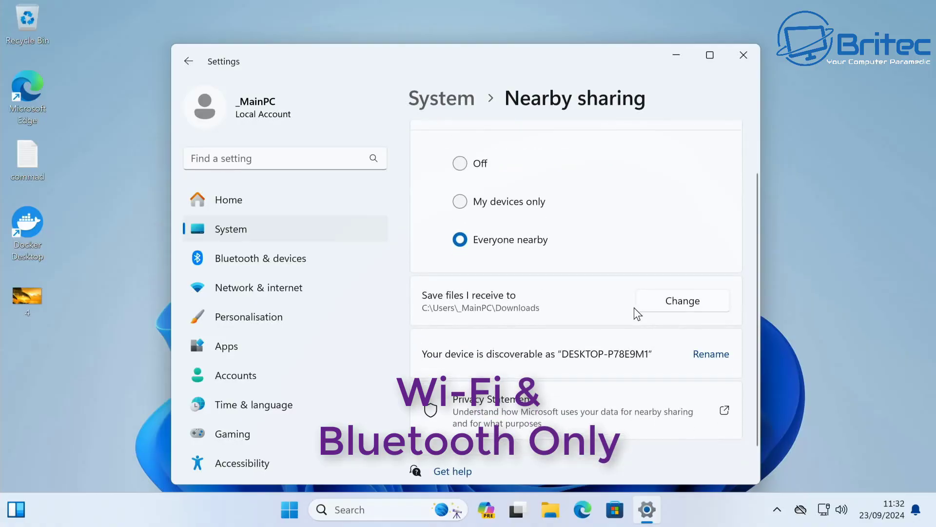
pyautogui.scroll(-1, 634, 308)
pyautogui.scroll(1, 634, 308)
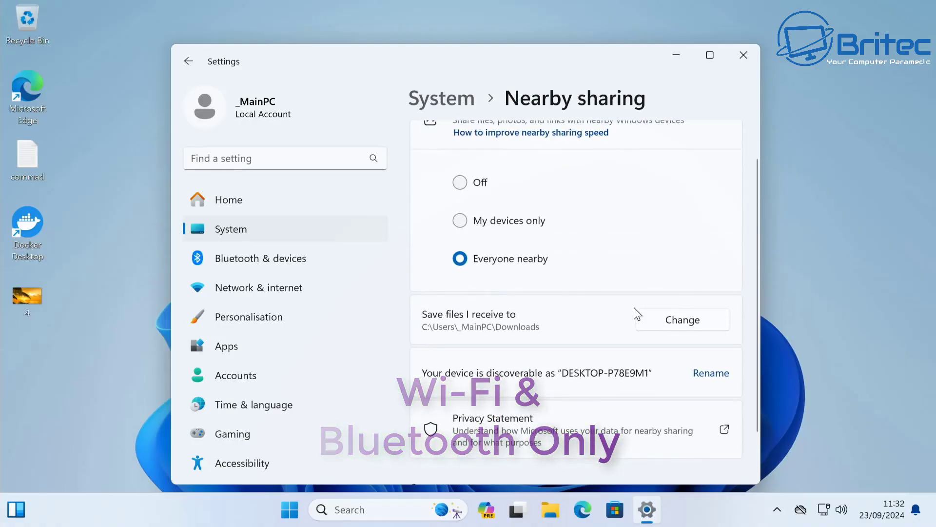
pyautogui.click(748, 54)
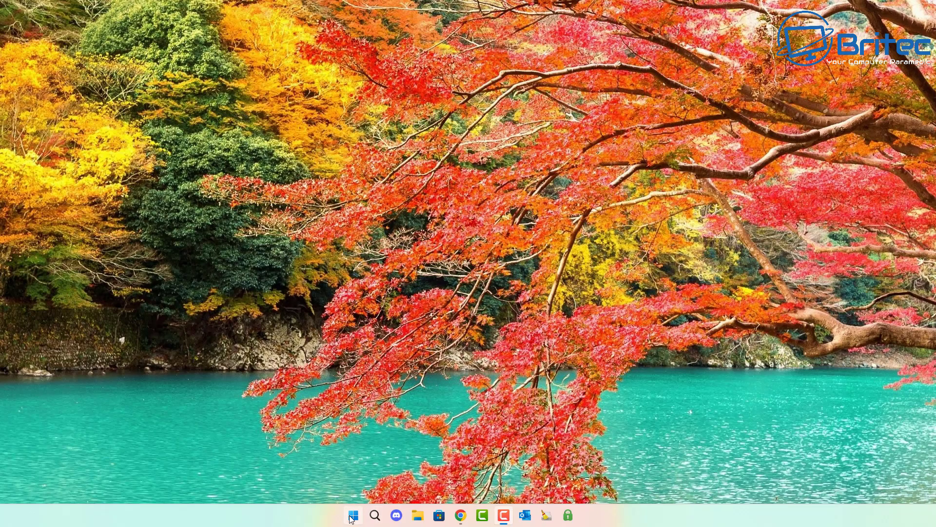
# On DESKTOP-MF97FSF, set Settings > System > Nearby sharing to Everyone nearby.
pyautogui.click(353, 515)
pyautogui.click(583, 231)
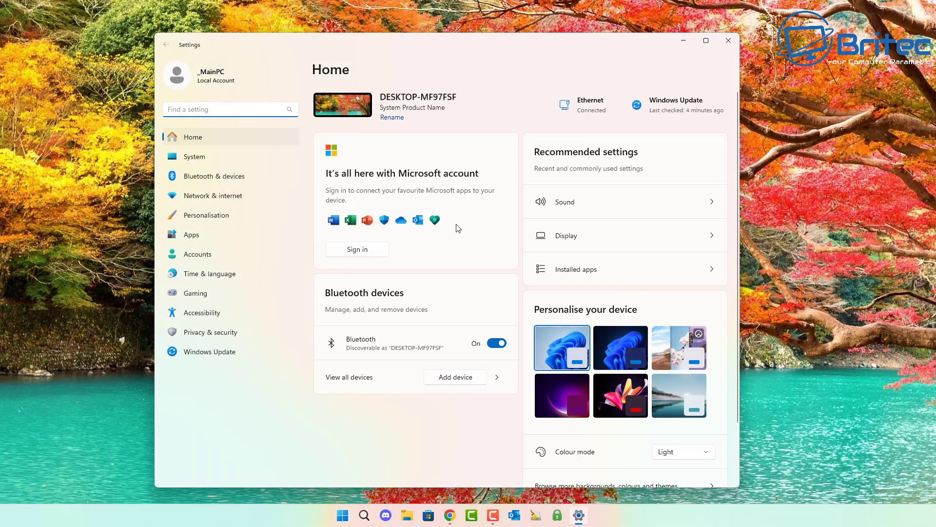
pyautogui.click(195, 161)
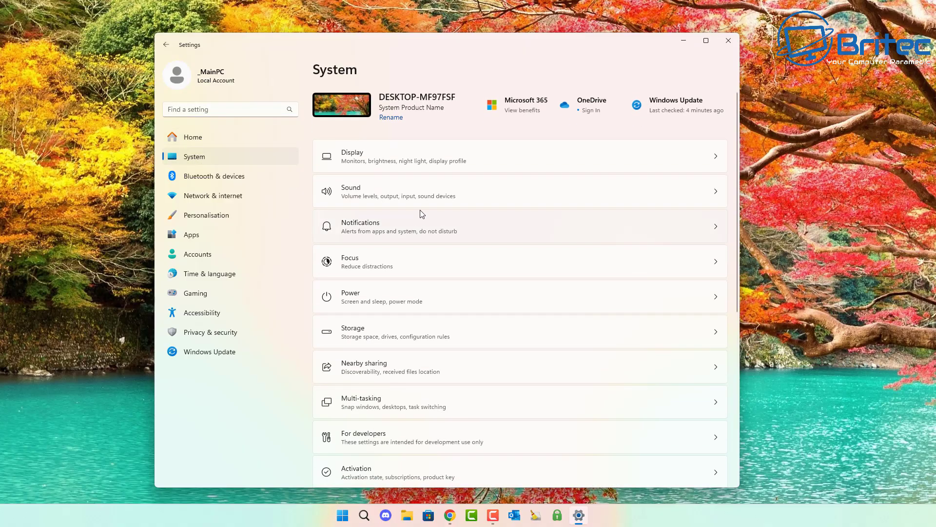
pyautogui.click(423, 375)
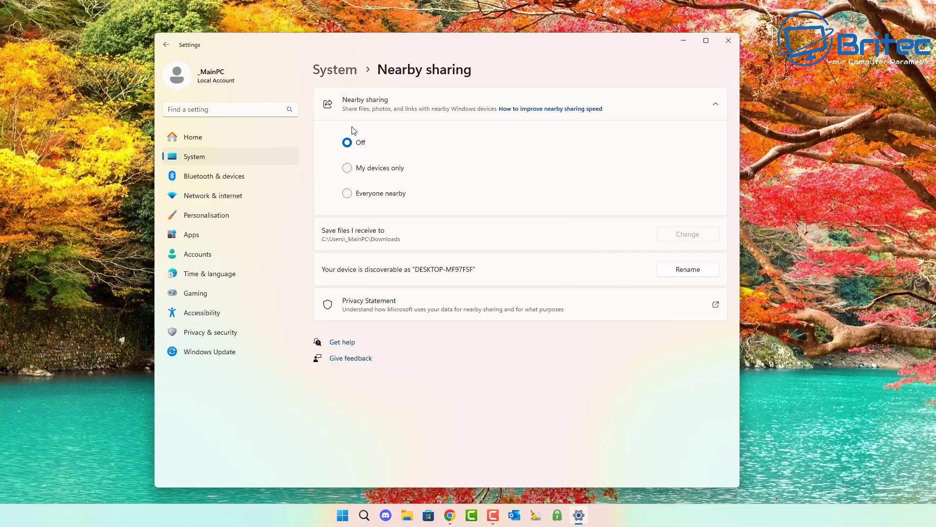
pyautogui.click(347, 193)
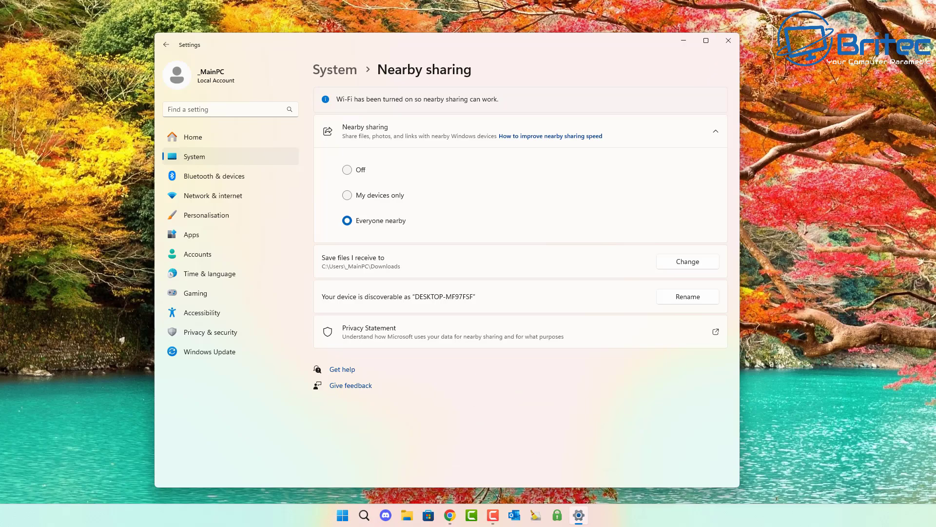
pyautogui.press('F10')
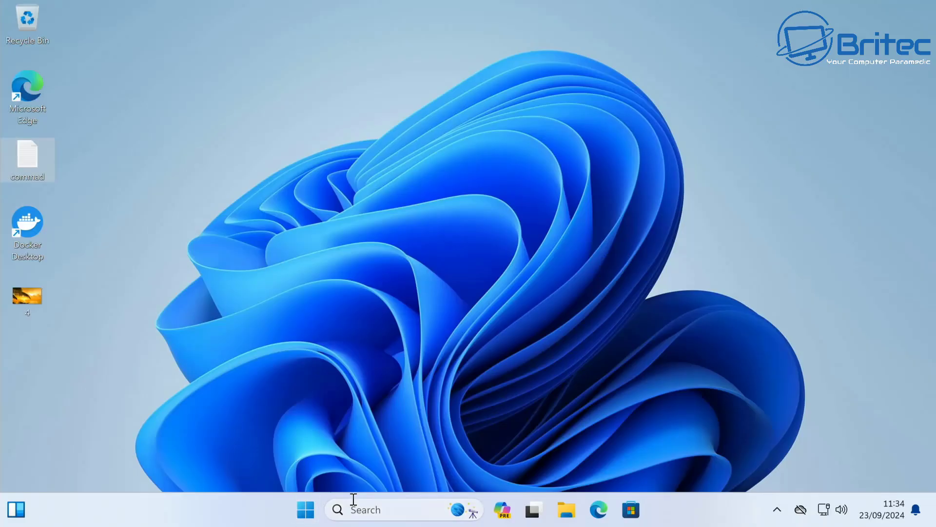
# Open the Share window for the desktop image 4.png from its context menu.
pyautogui.rightClick(40, 293)
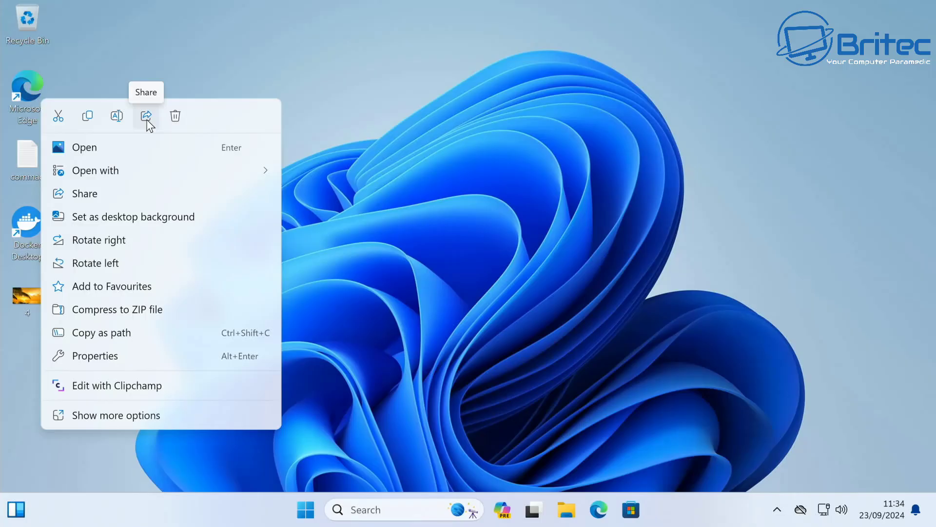
pyautogui.click(146, 116)
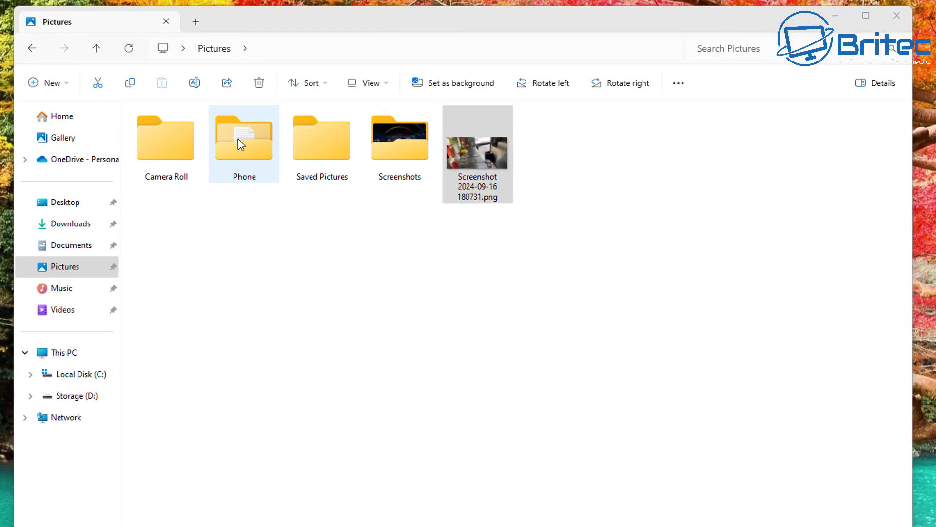
# Remove others' access to the Phone folder from its full context menu.
pyautogui.rightClick(241, 144)
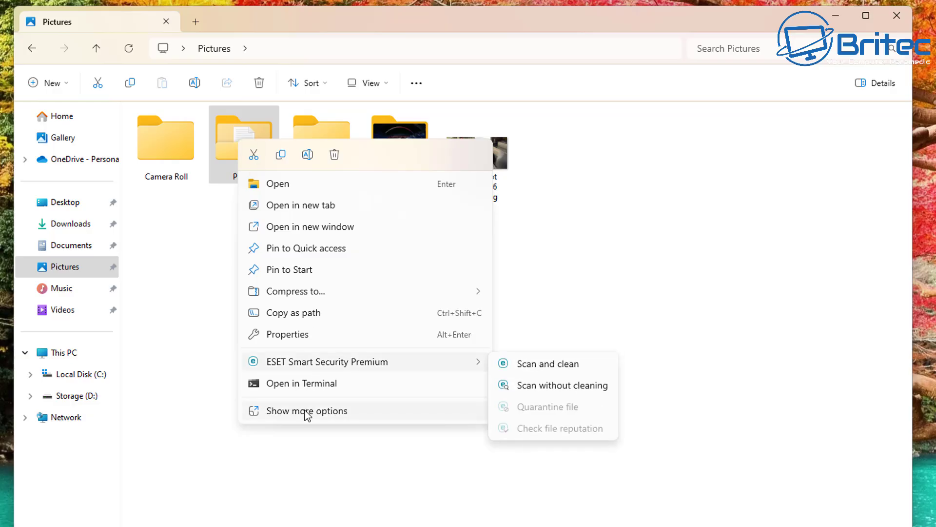
pyautogui.click(308, 415)
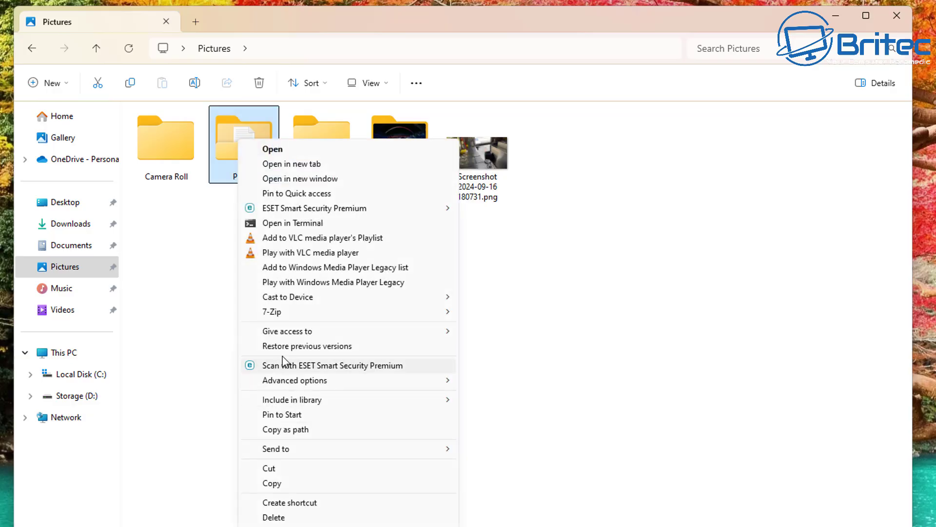
pyautogui.moveTo(308, 333)
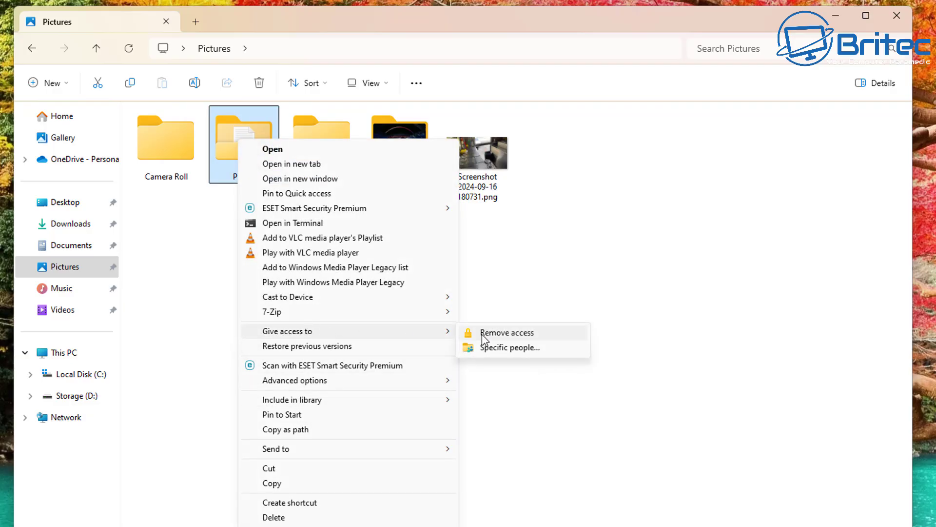
pyautogui.click(483, 334)
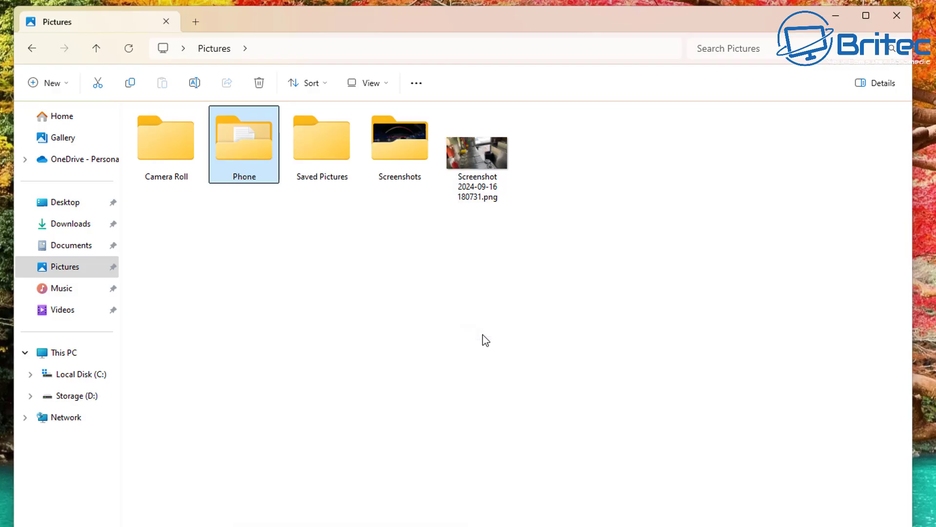
# Open the Phone folder's Properties Sharing tab and review its share list without changes.
pyautogui.rightClick(246, 150)
pyautogui.click(302, 416)
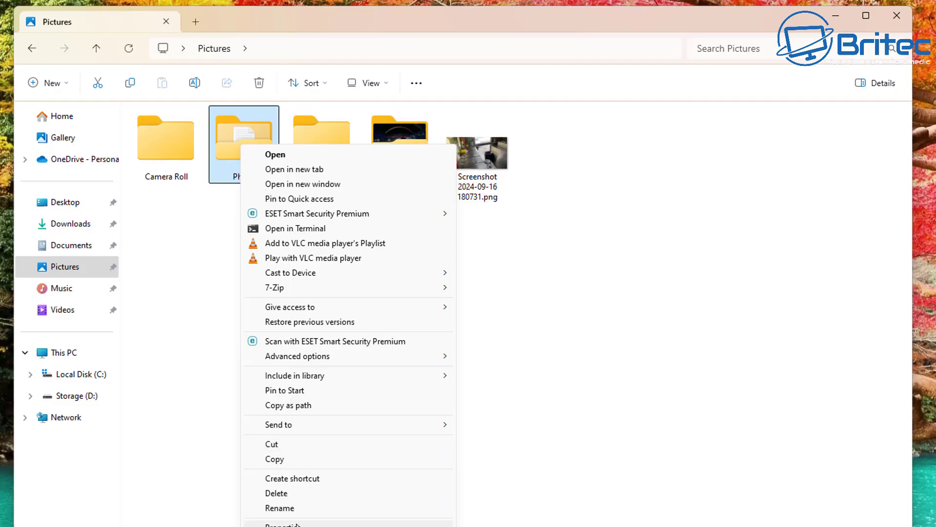
pyautogui.click(298, 524)
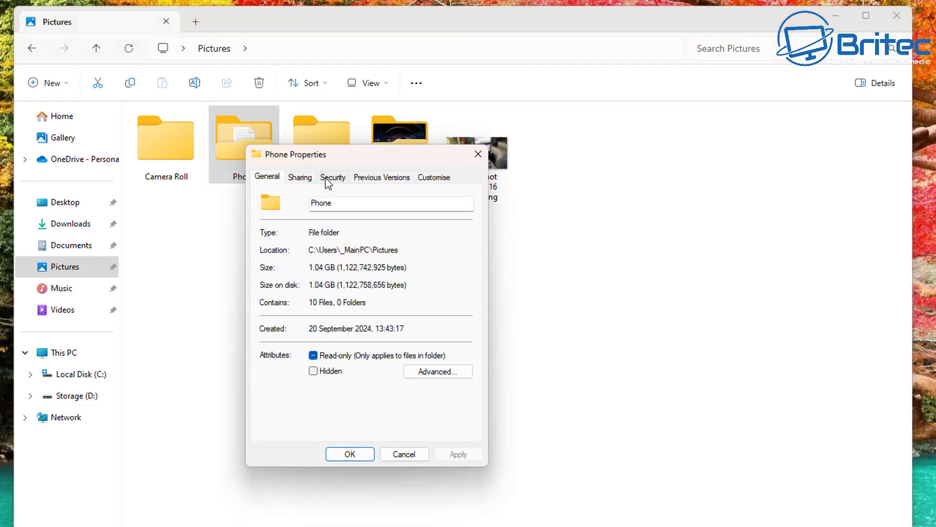
pyautogui.click(309, 180)
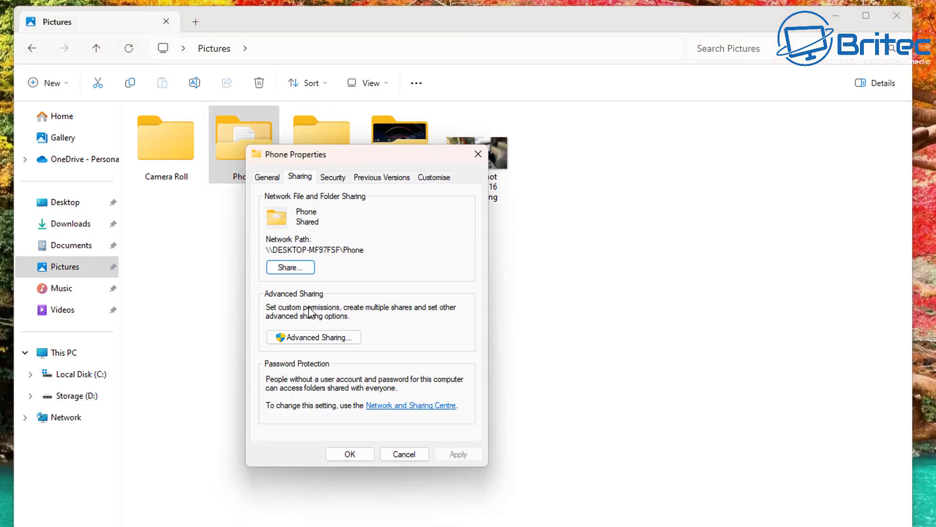
pyautogui.click(293, 267)
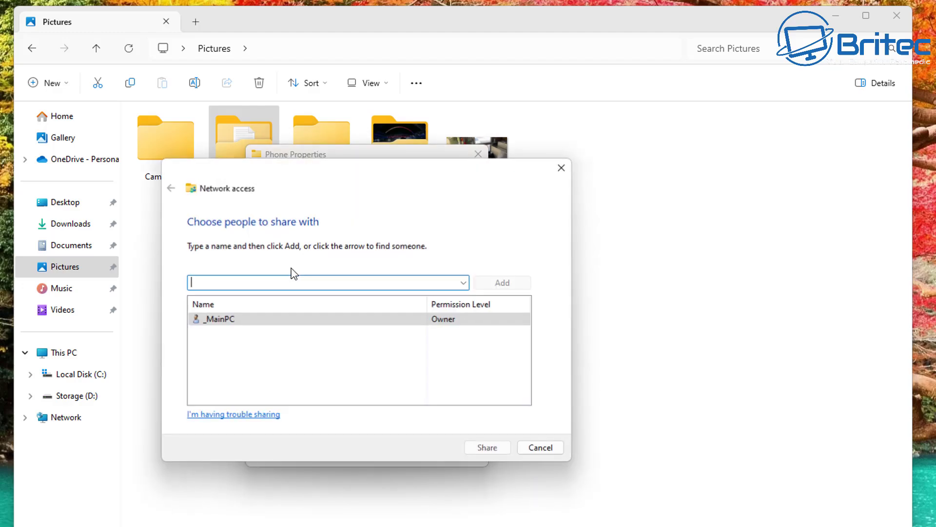
pyautogui.click(246, 319)
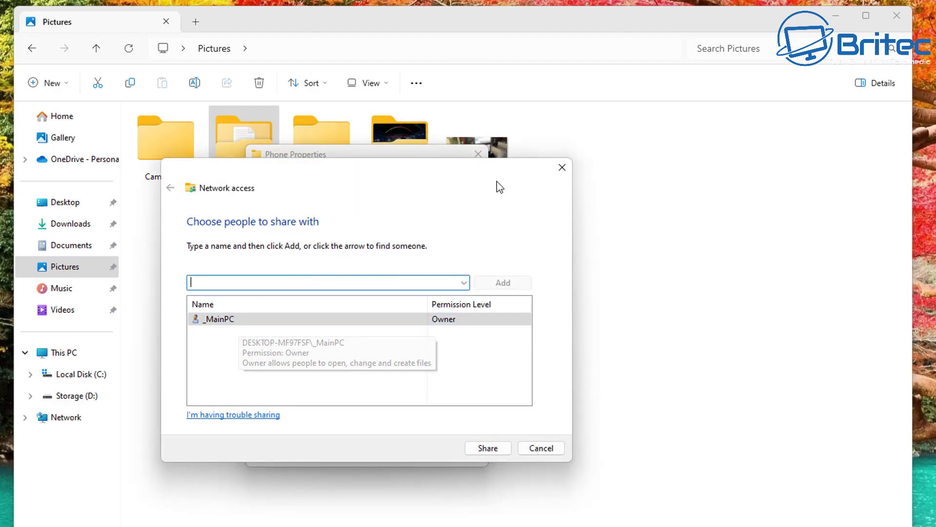
pyautogui.click(561, 168)
# In Advanced Sharing, untick Share this folder, confirm, and close the Properties window.
pyautogui.click(310, 337)
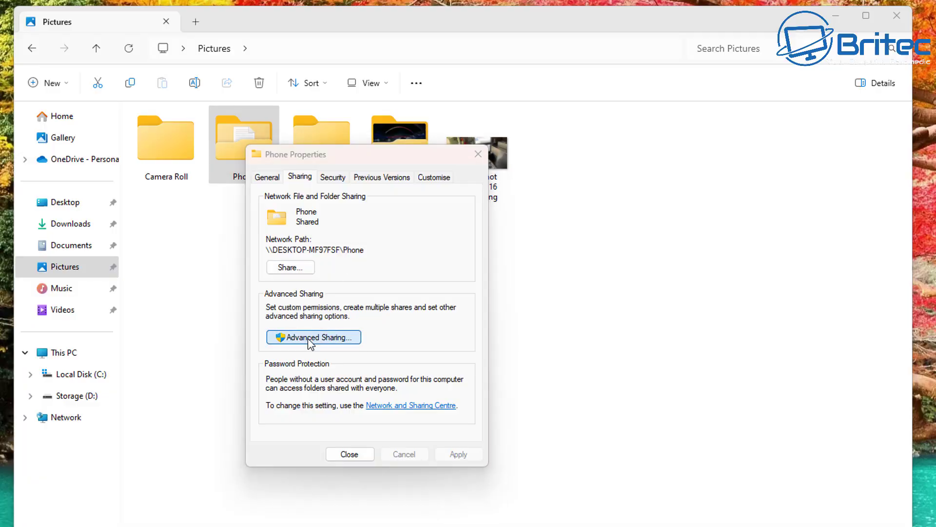
pyautogui.click(266, 202)
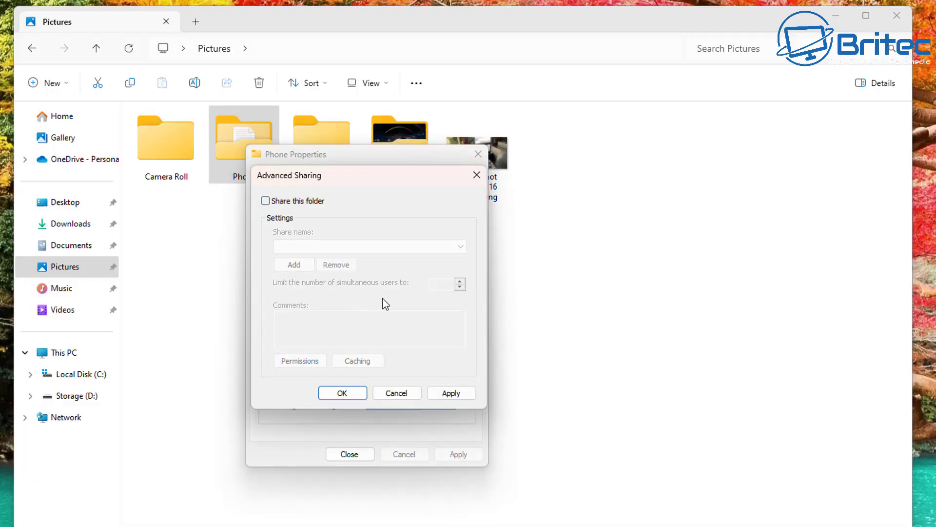
pyautogui.click(451, 396)
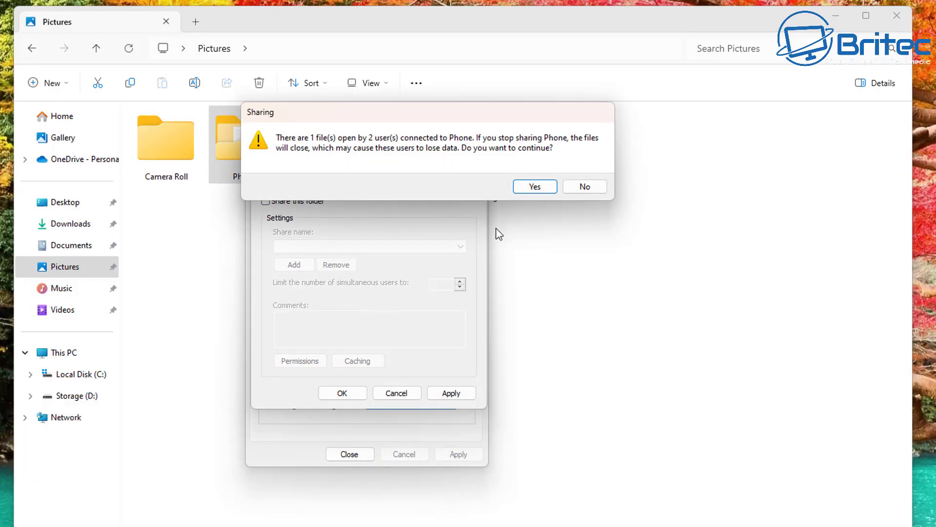
pyautogui.click(533, 188)
pyautogui.click(341, 394)
pyautogui.click(349, 455)
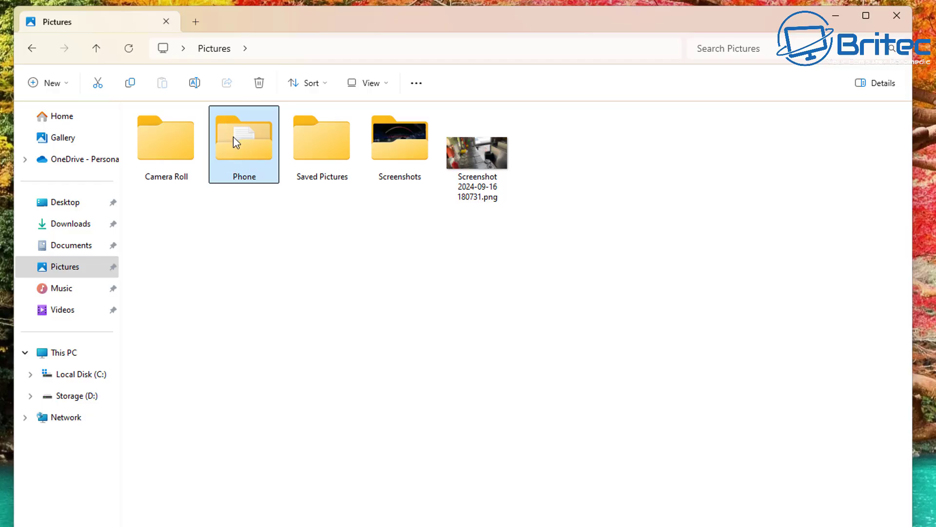